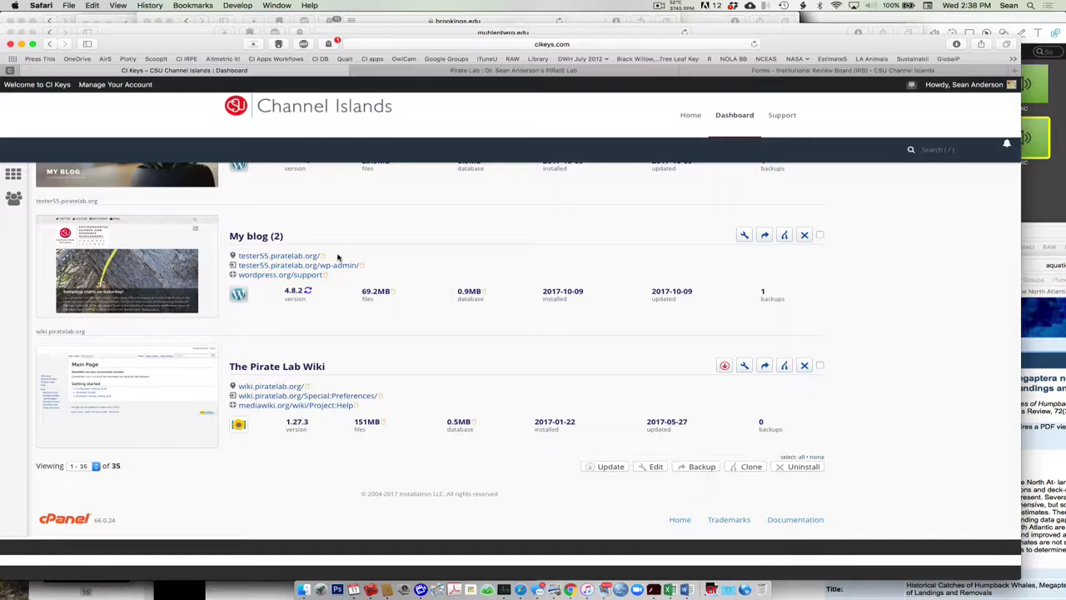
# Step: Open the WordPress admin dashboard of the tester55.piratelab.org blog
pyautogui.press('super+equal')
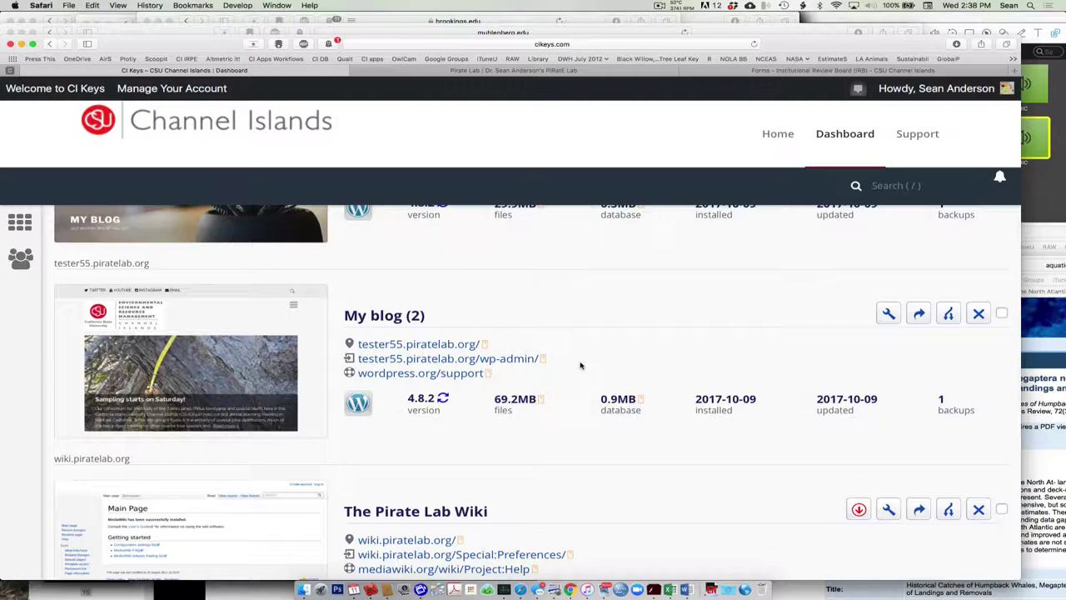
pyautogui.click(495, 364)
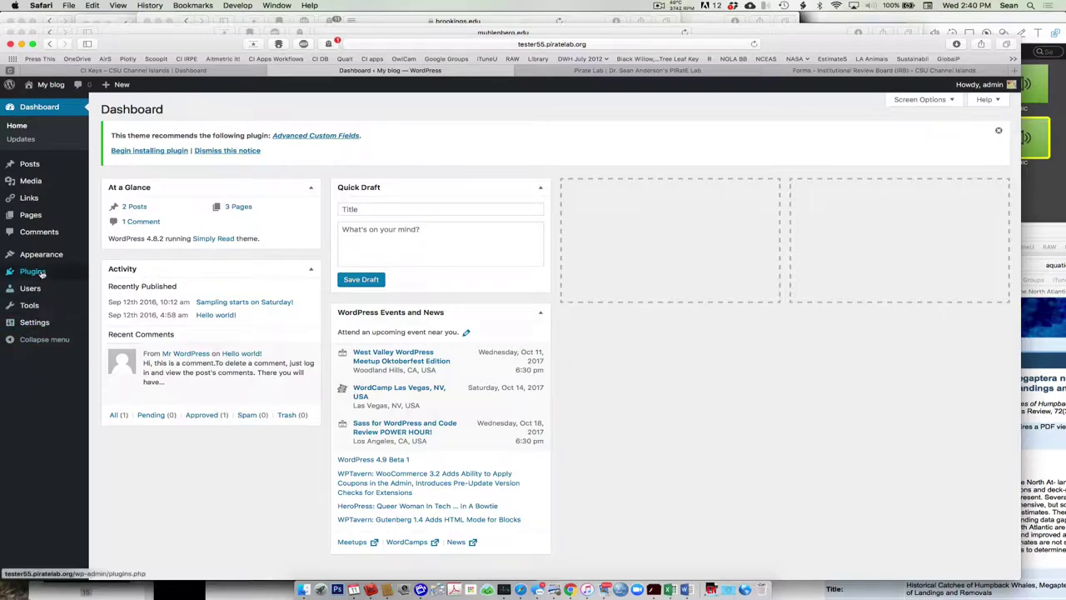
pyautogui.moveTo(38, 260)
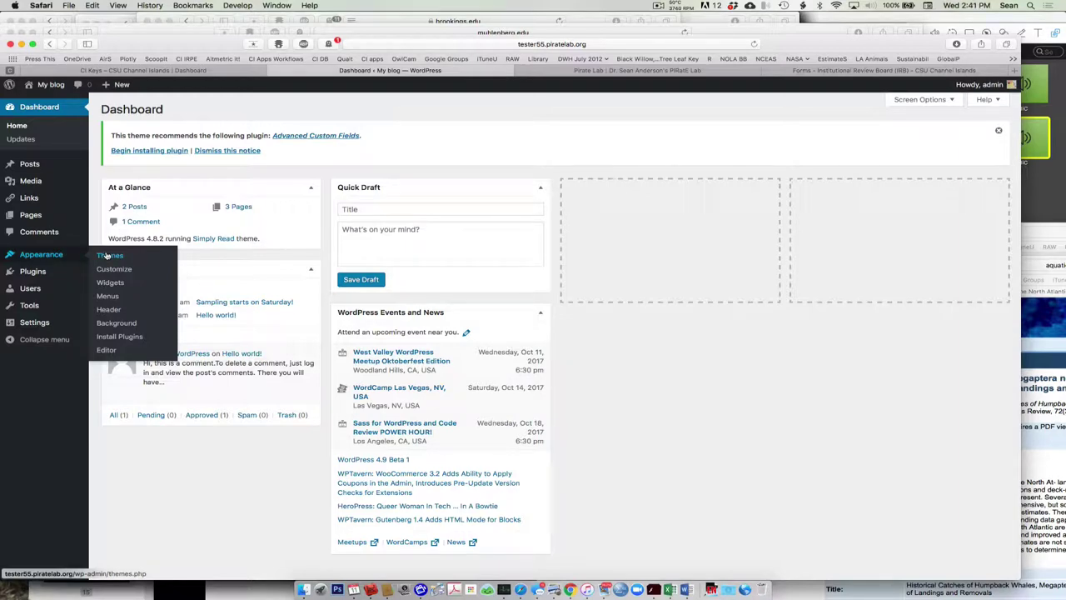
pyautogui.moveTo(45, 278)
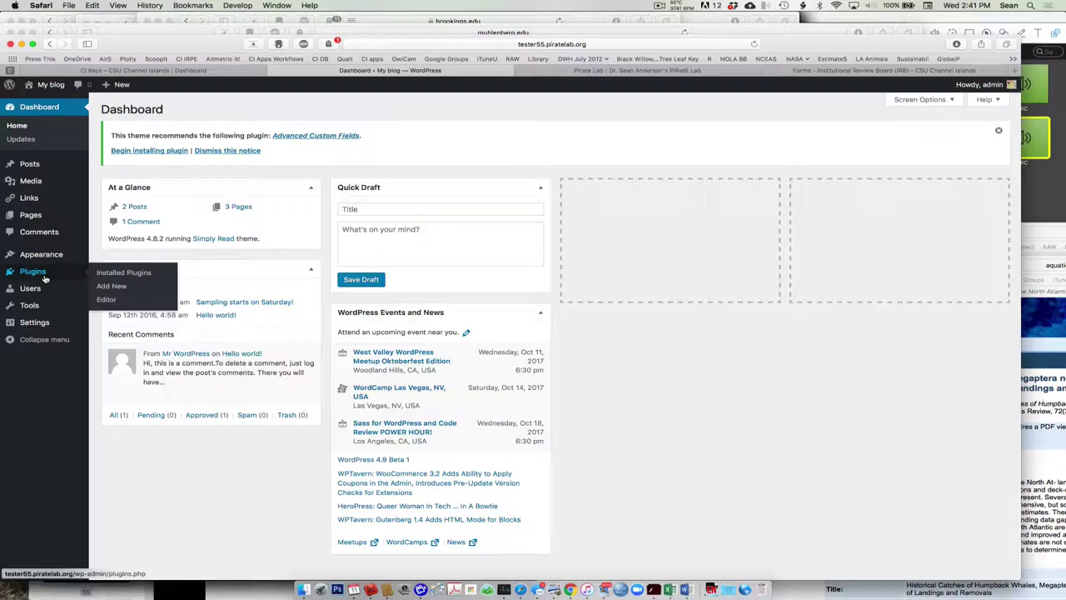
pyautogui.moveTo(48, 204)
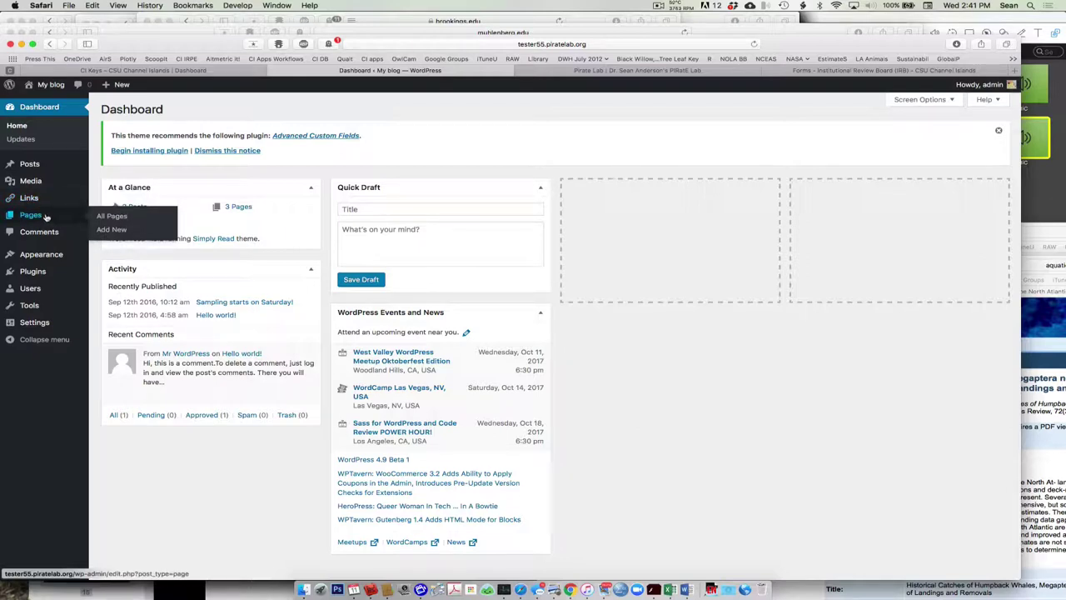
pyautogui.moveTo(44, 168)
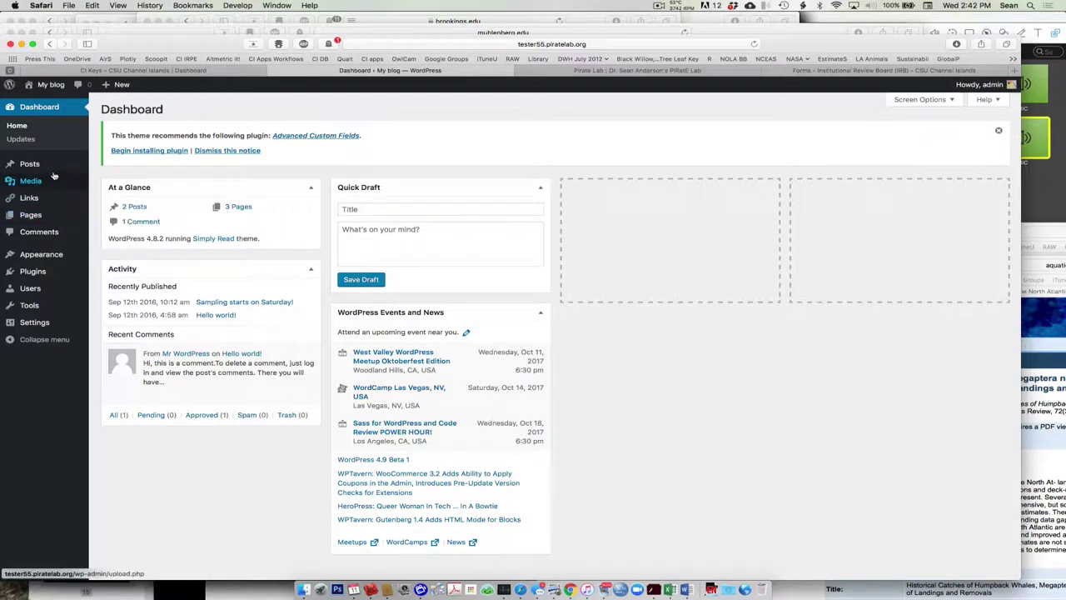
pyautogui.moveTo(59, 170)
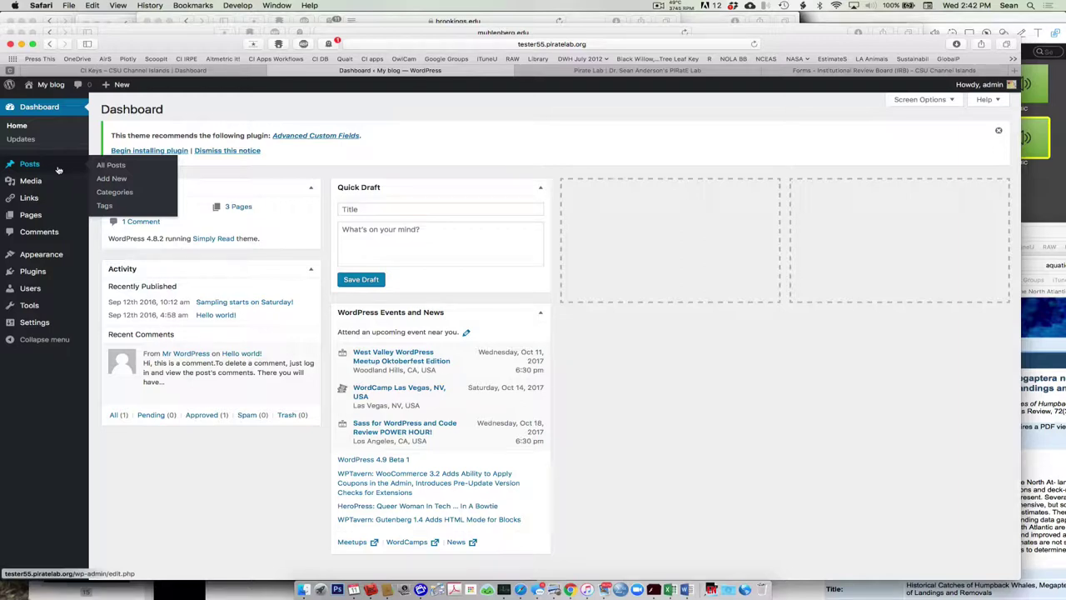
# Step: Open the About page for editing from the site's page list and look through its content to the biography paragraph
pyautogui.click(36, 222)
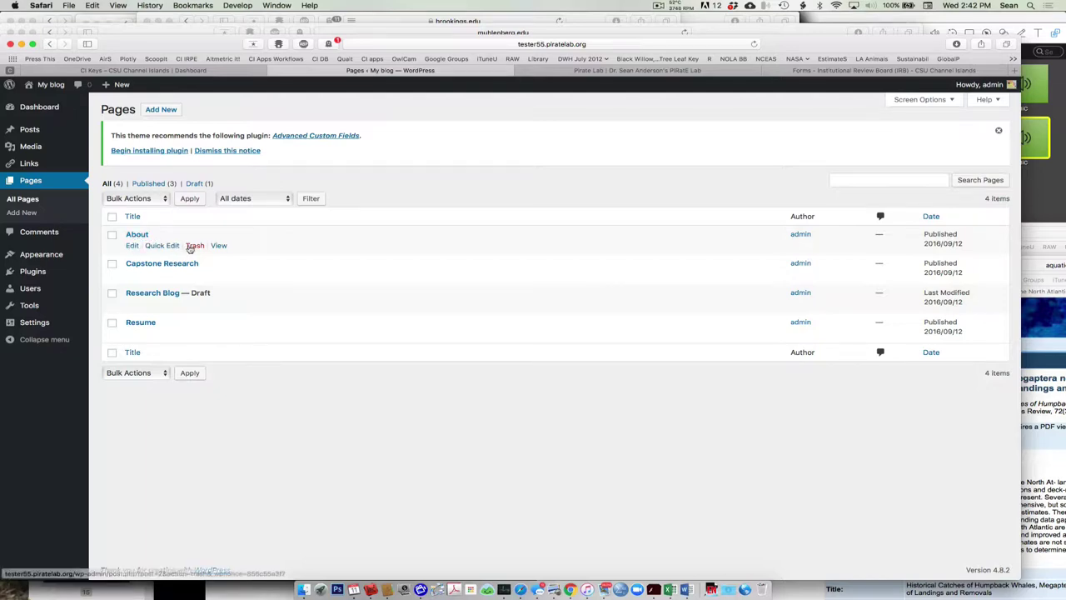
pyautogui.click(137, 236)
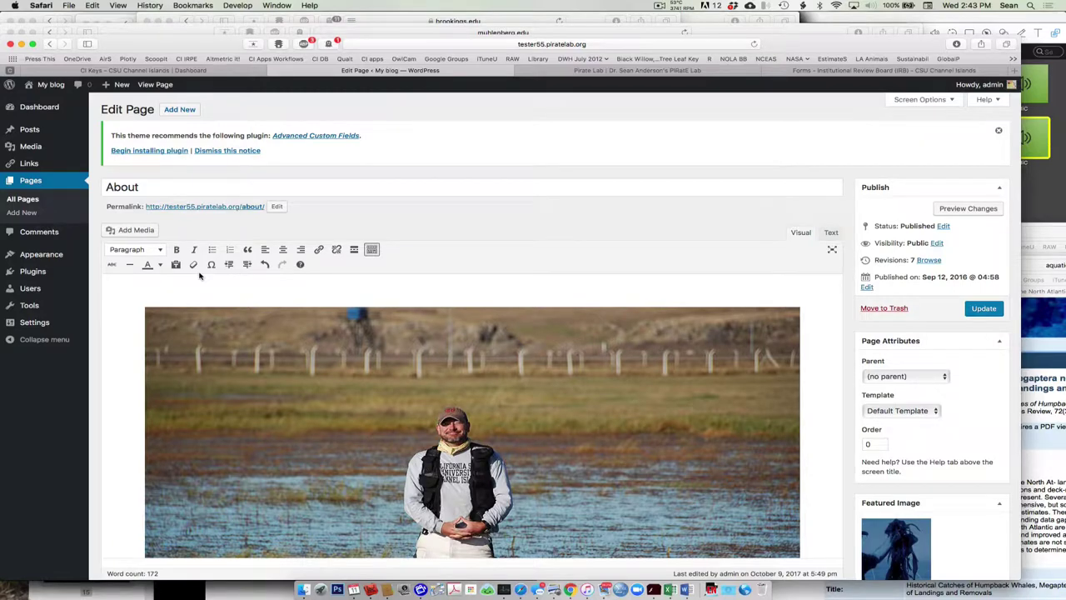
pyautogui.scroll(-3, 183, 275)
pyautogui.scroll(-5, 124, 271)
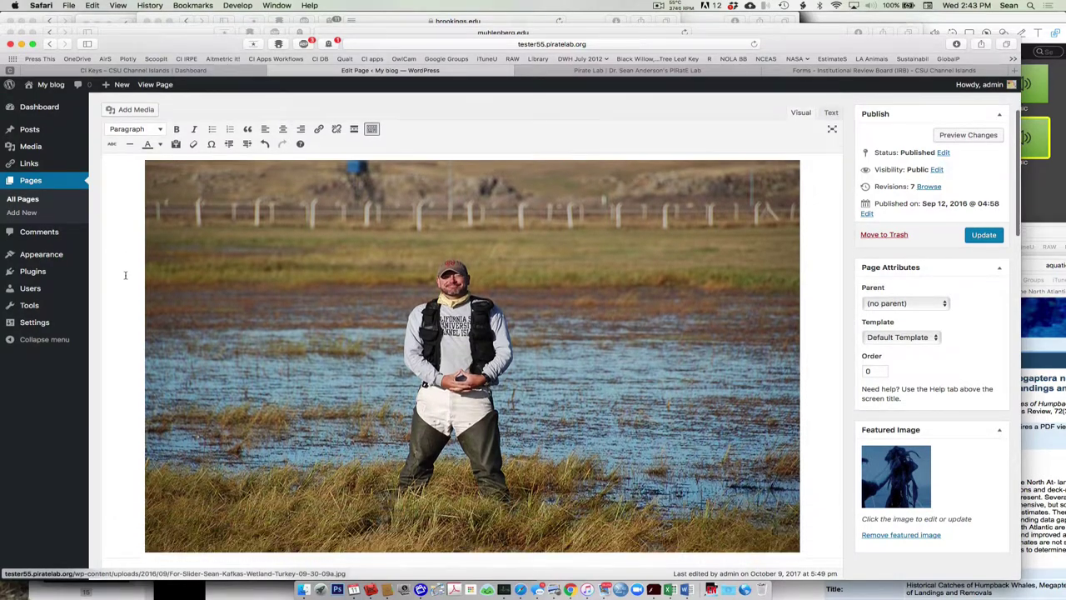
pyautogui.scroll(5, 125, 275)
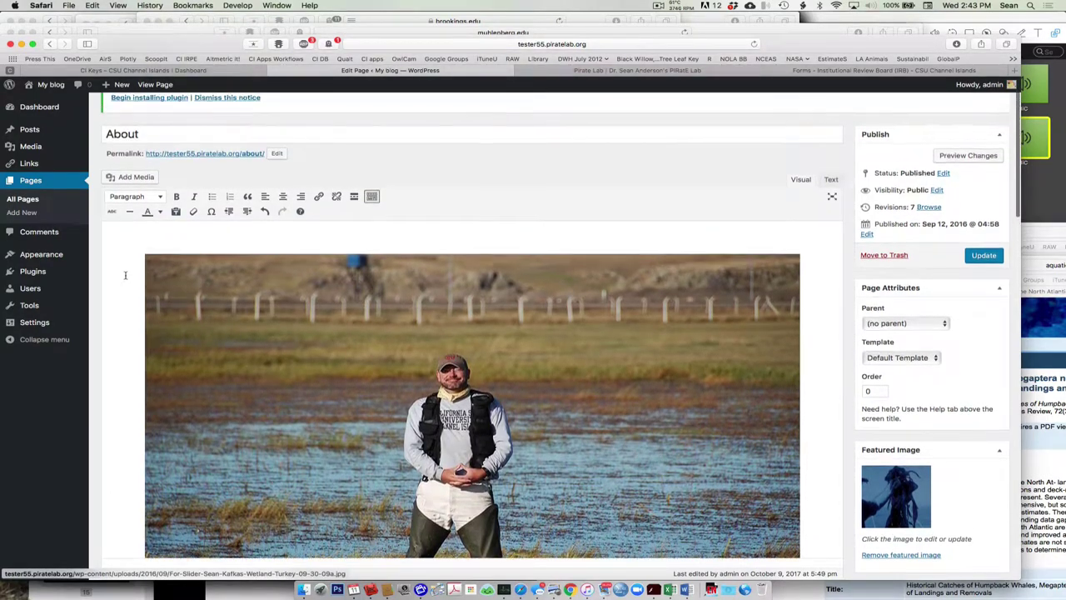
pyautogui.scroll(1, 125, 275)
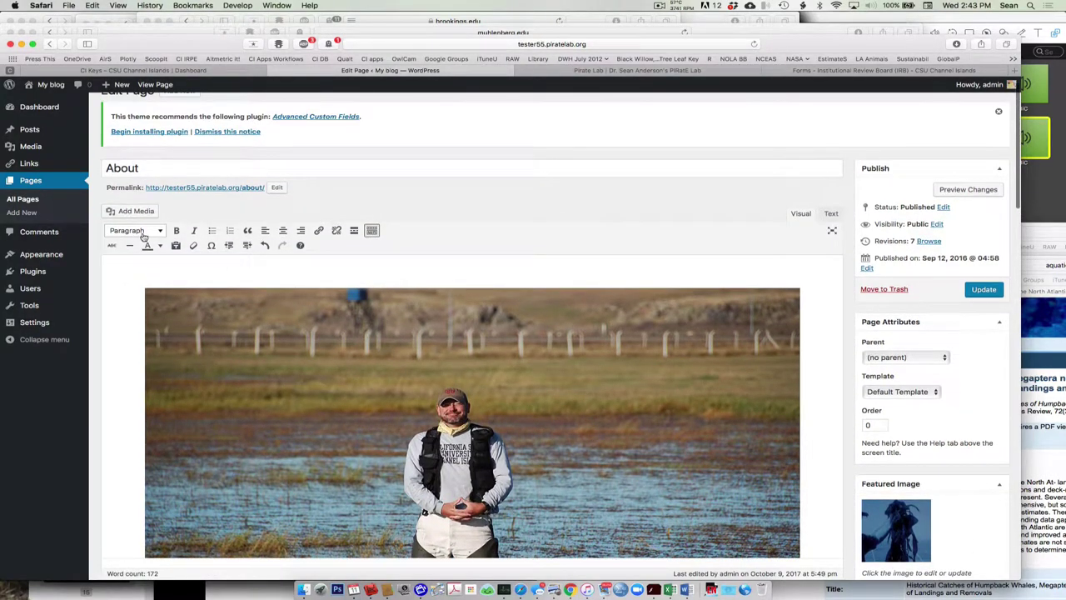
pyautogui.scroll(-7, 179, 254)
pyautogui.scroll(-10, 190, 285)
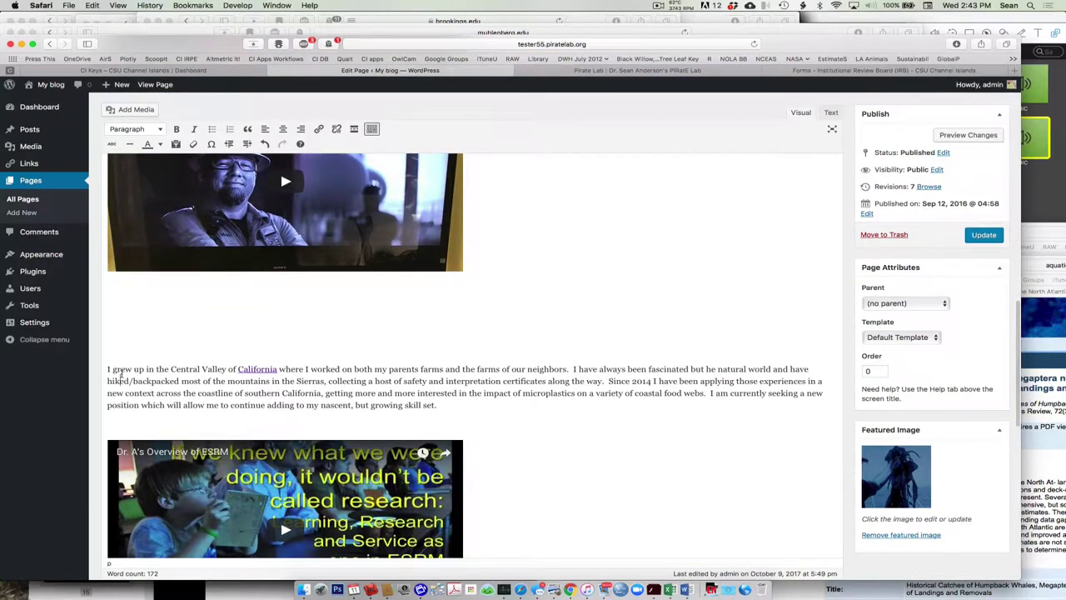
pyautogui.click(124, 370)
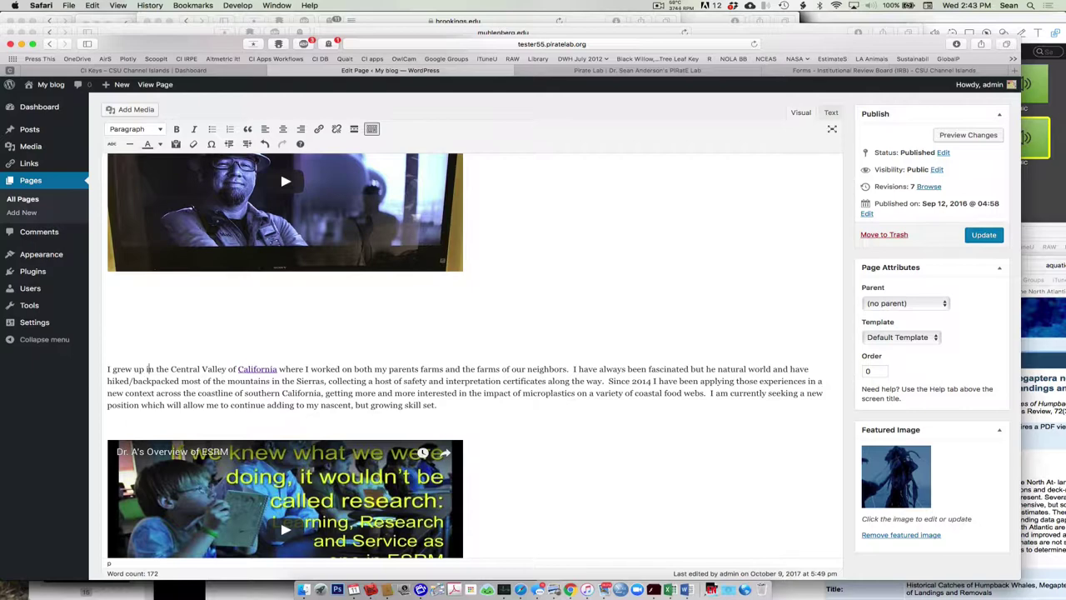
pyautogui.press('Right')
pyautogui.press('Right')
pyautogui.press('Right')
pyautogui.press('Right')
pyautogui.press('Right')
pyautogui.press('Right')
pyautogui.press('Right')
pyautogui.press('Right')
pyautogui.press('Right')
pyautogui.press('Right')
pyautogui.press('Right')
pyautogui.press('Right')
pyautogui.press('Right')
pyautogui.click(268, 143)
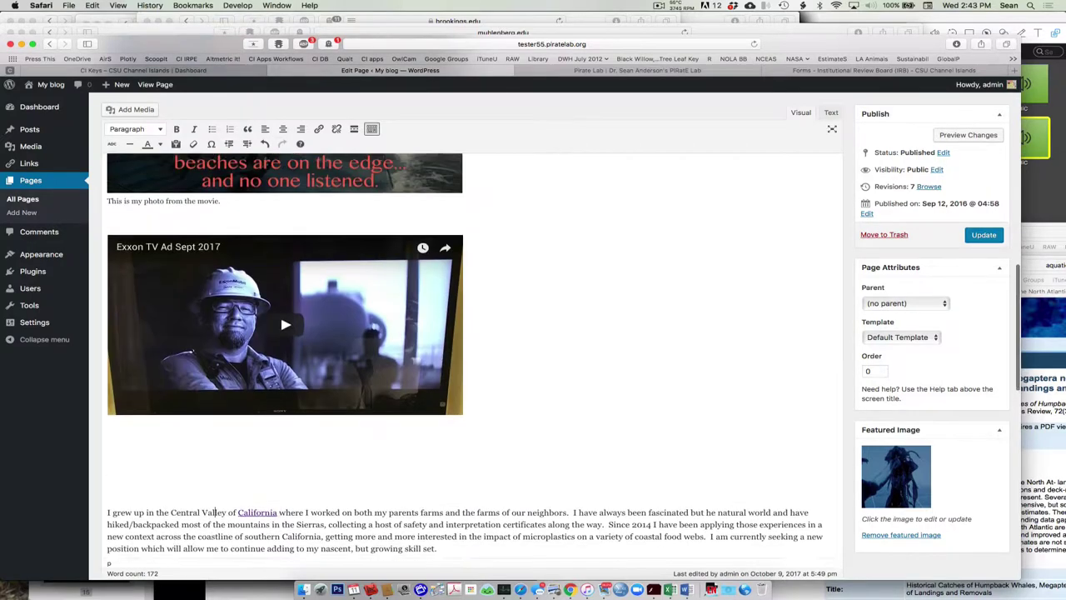
pyautogui.click(268, 142)
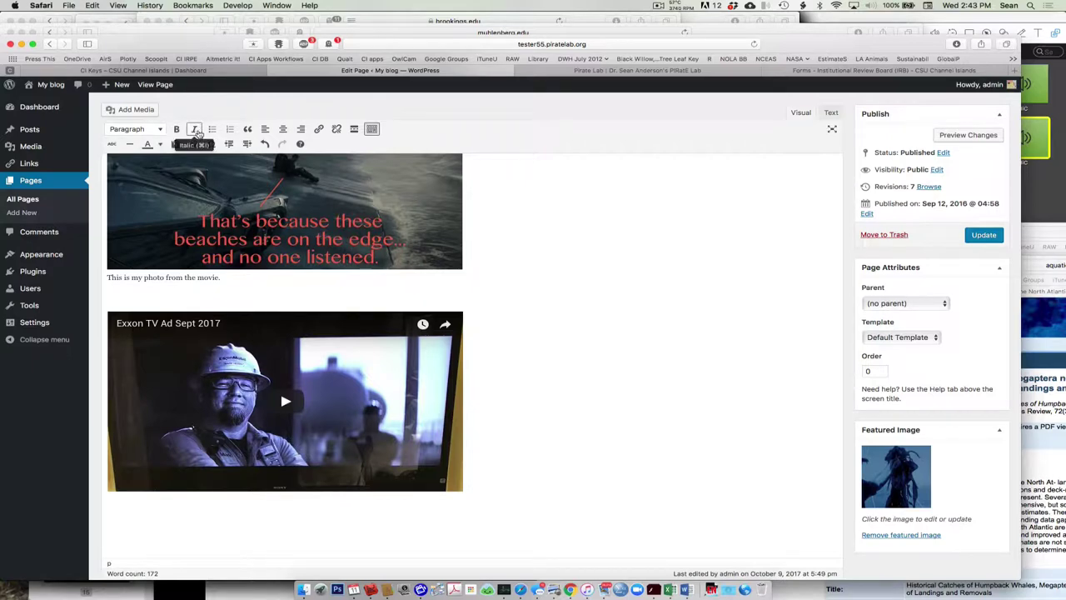
pyautogui.scroll(-5, 246, 402)
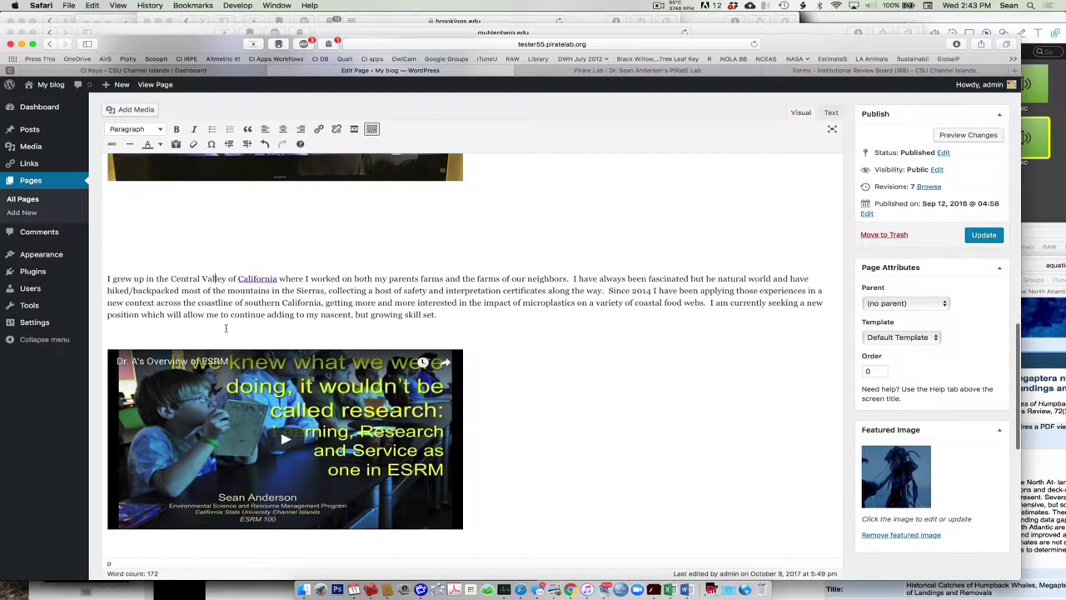
pyautogui.moveTo(156, 291); pyautogui.dragTo(232, 314)
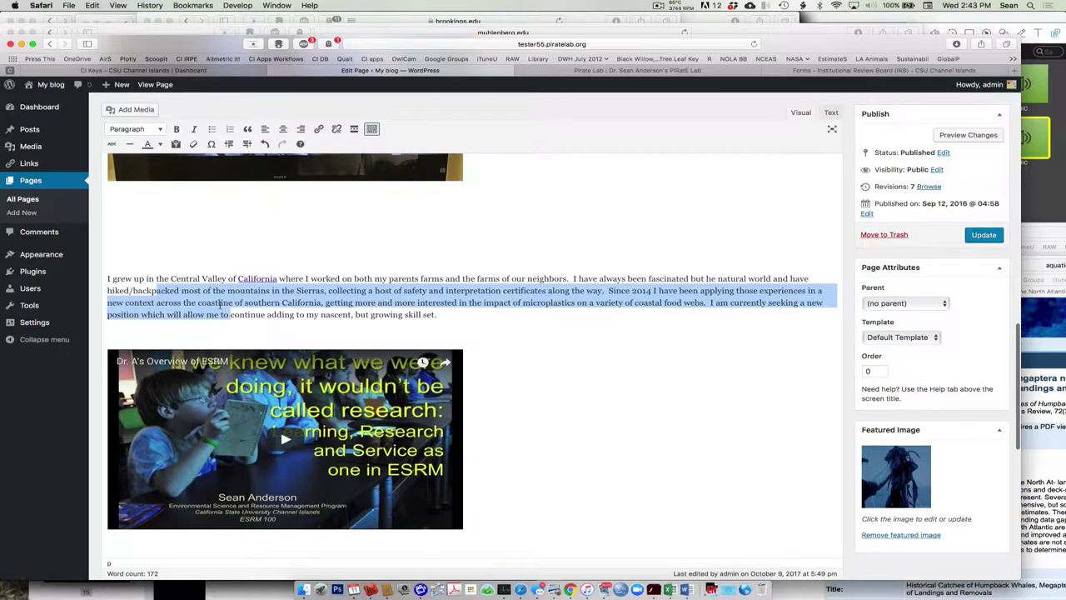
pyautogui.click(156, 133)
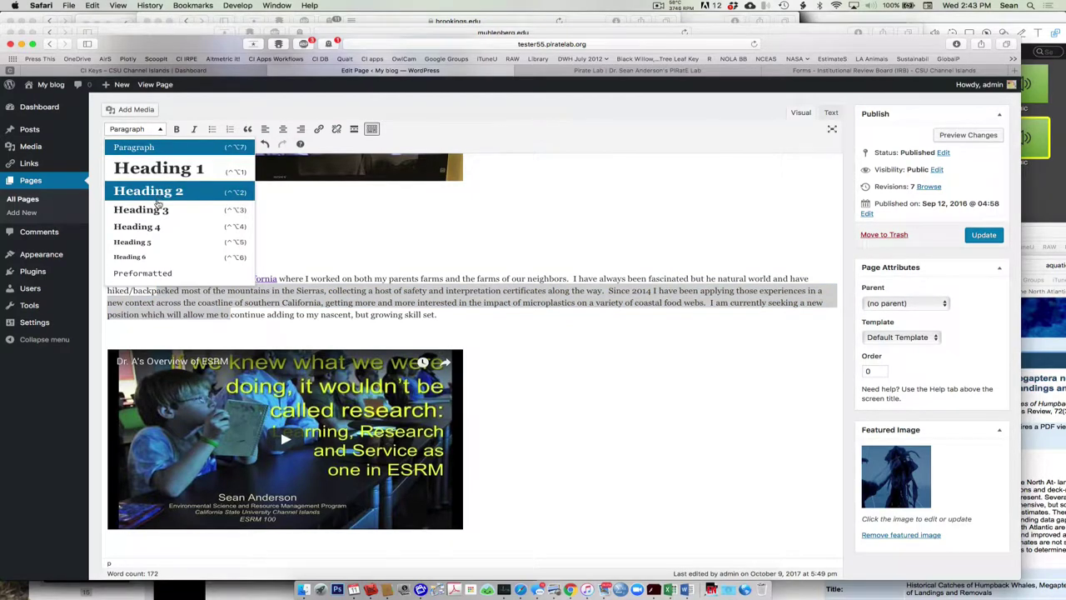
pyautogui.click(327, 198)
# Step: Add the line "I would just tap my" in the blank space above the biography paragraph
pyautogui.scroll(5, 326, 200)
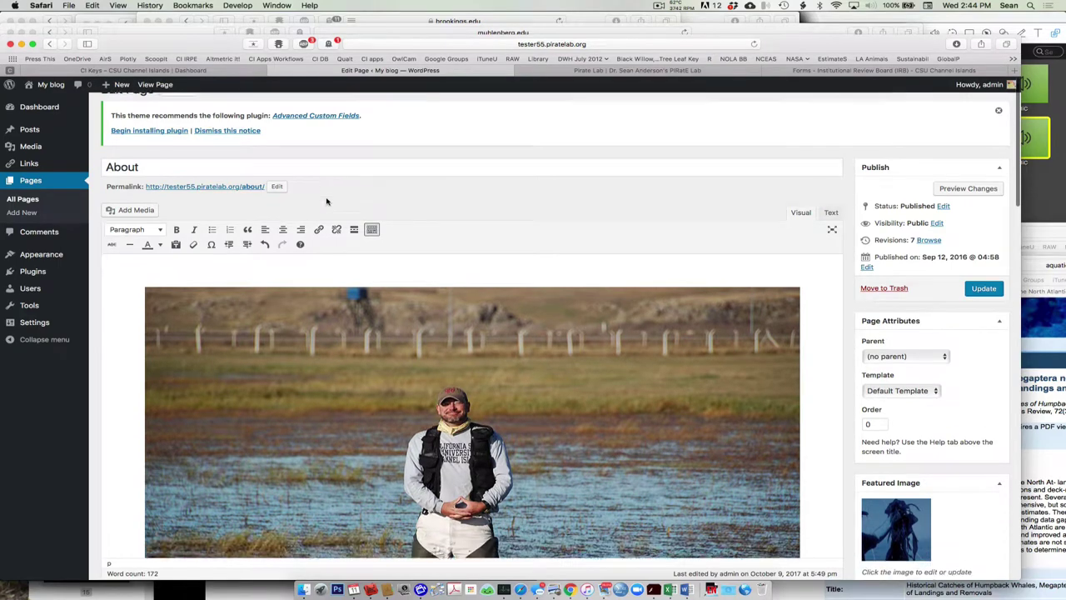
pyautogui.scroll(-12, 326, 200)
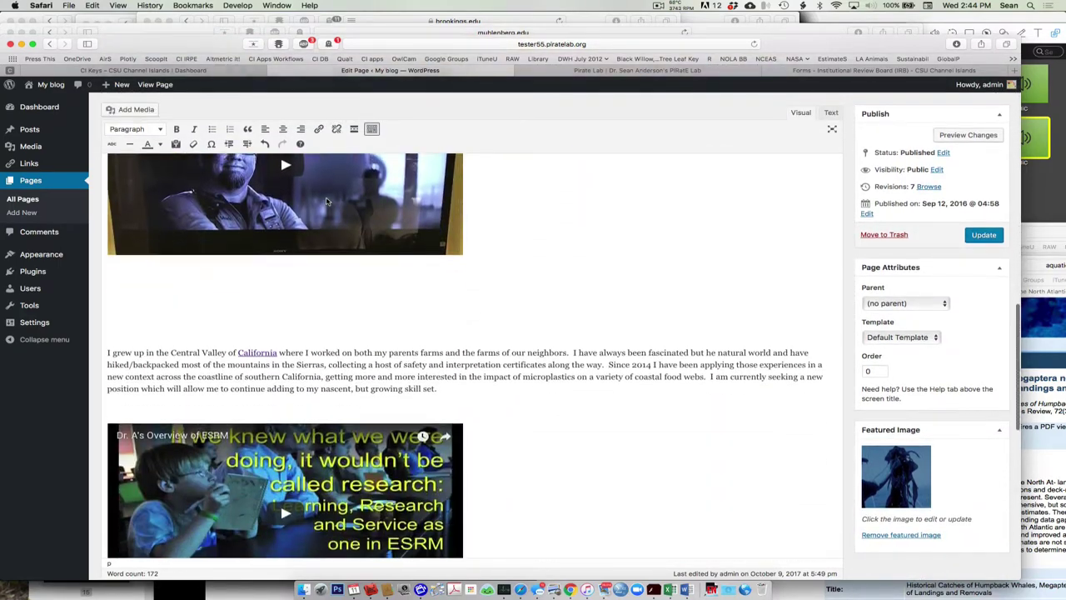
pyautogui.scroll(-3, 326, 199)
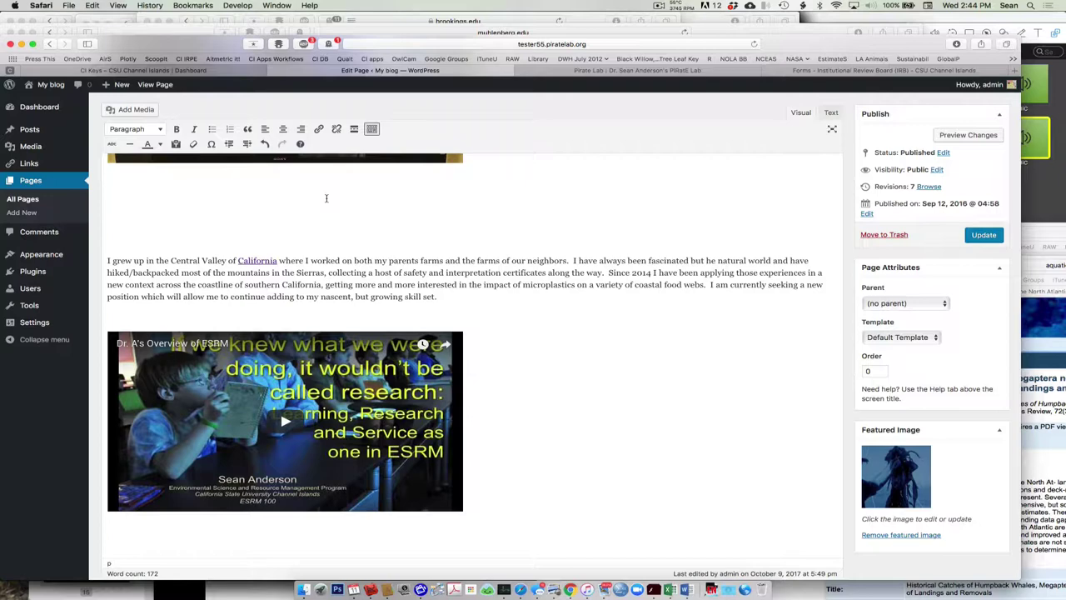
pyautogui.click(156, 214)
pyautogui.write('I would just tap my')
# Step: Update the published About page with the edited content
pyautogui.scroll(15, 539, 297)
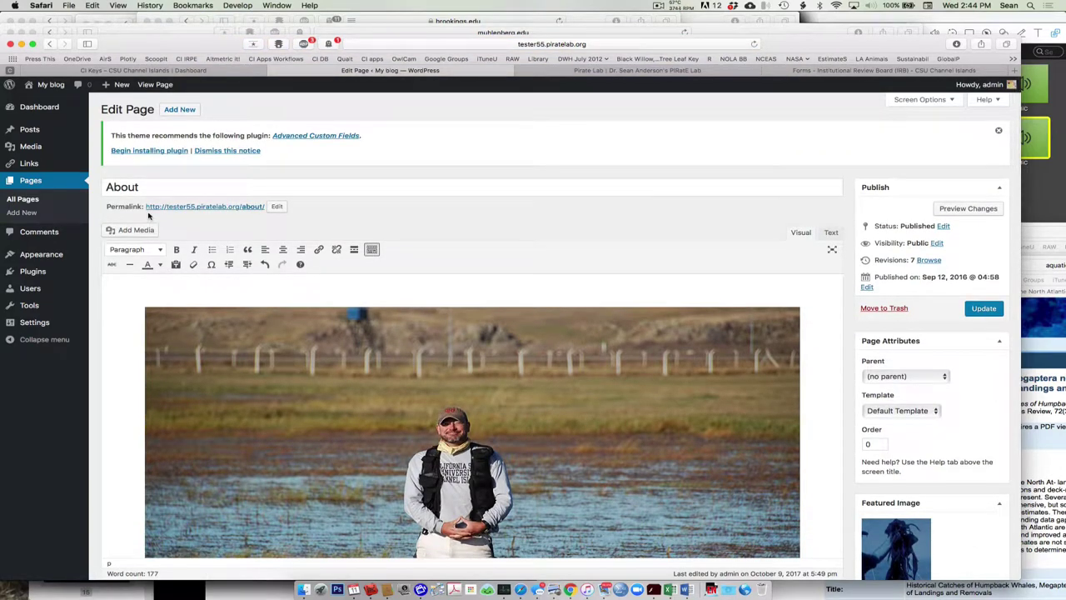
pyautogui.press('super+equal')
pyautogui.press('super+equal')
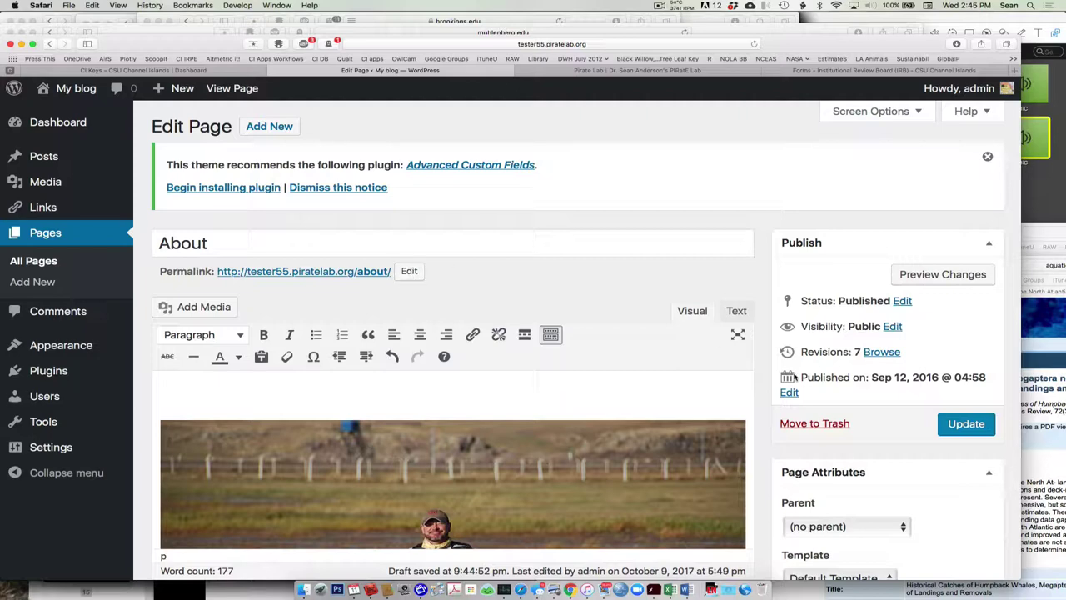
pyautogui.scroll(-1, 863, 408)
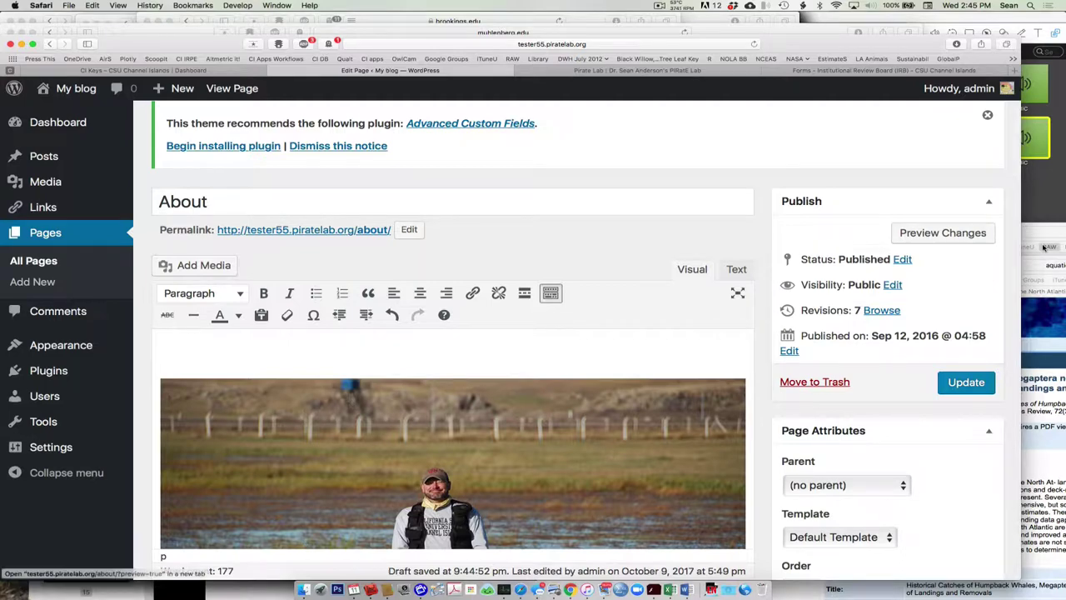
pyautogui.click(972, 390)
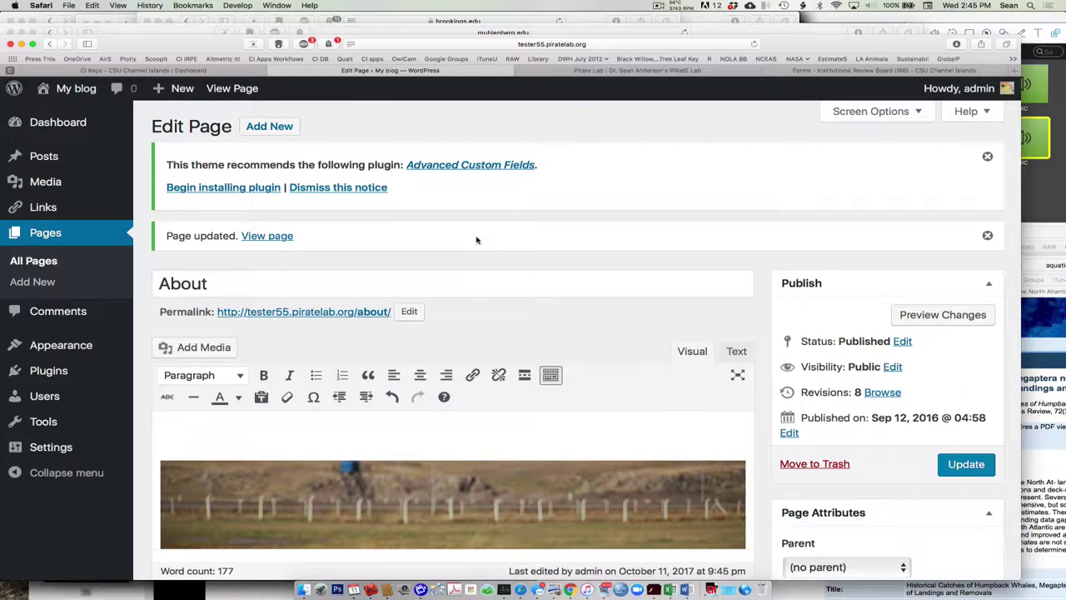
# Step: View the live About page and check the new line among the images, videos and biography text
pyautogui.click(256, 90)
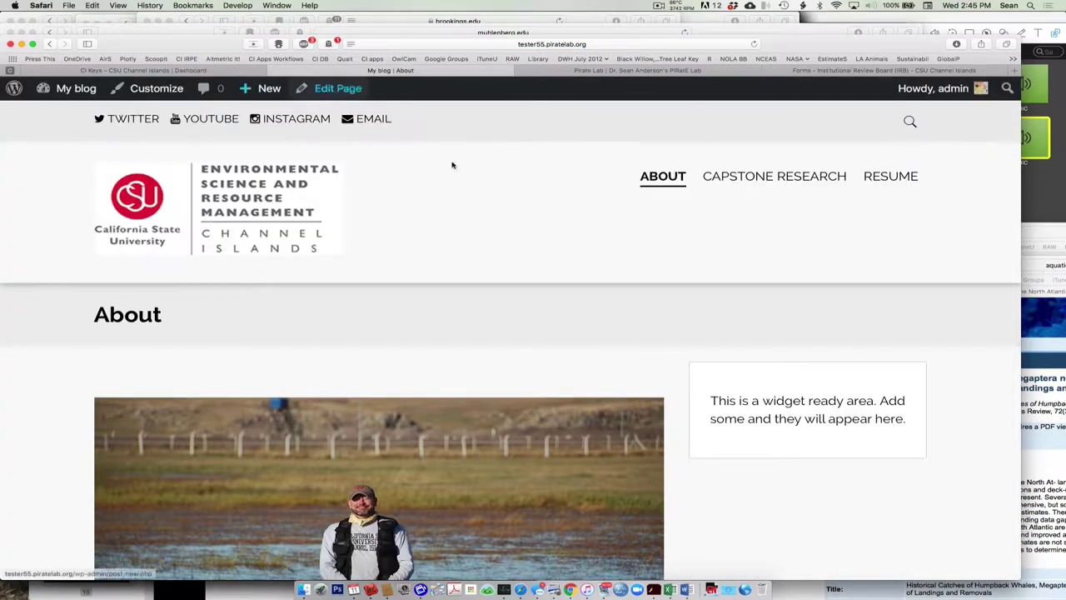
pyautogui.scroll(-2, 683, 369)
pyautogui.scroll(2, 683, 369)
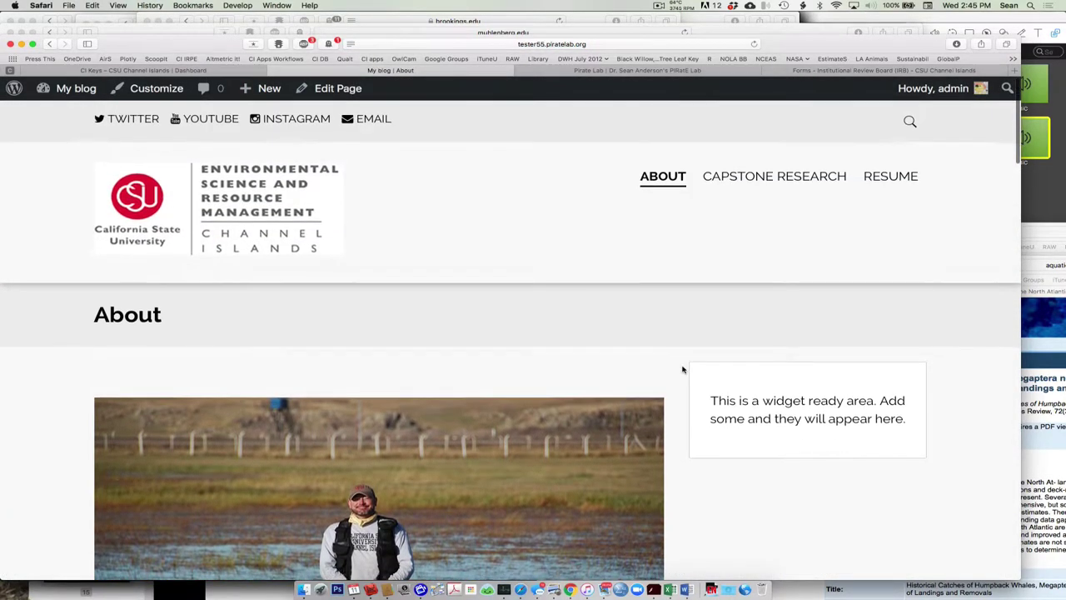
pyautogui.scroll(-15, 683, 369)
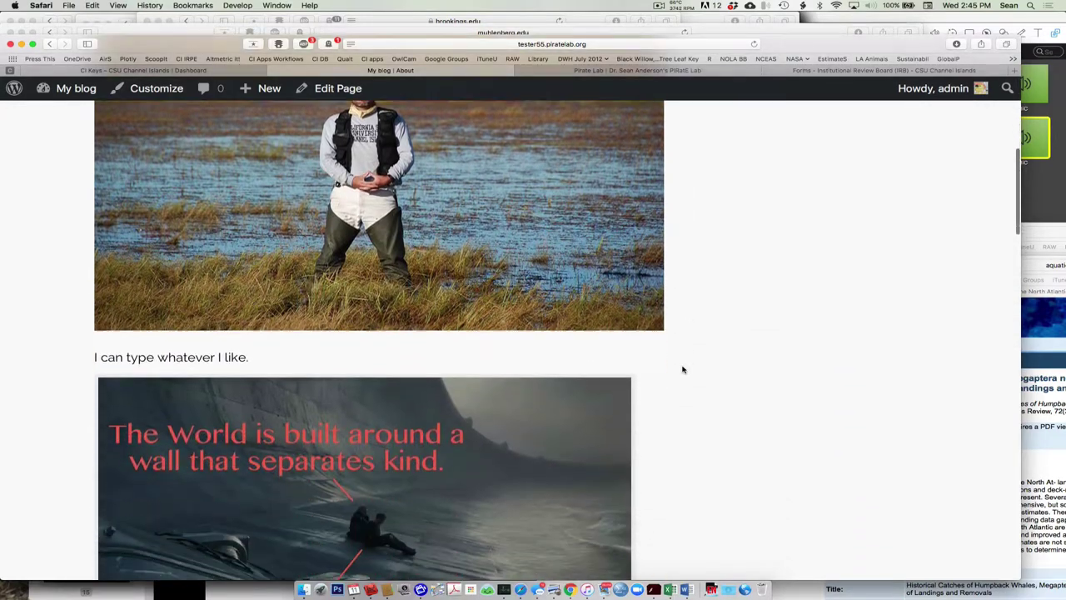
pyautogui.scroll(-20, 683, 369)
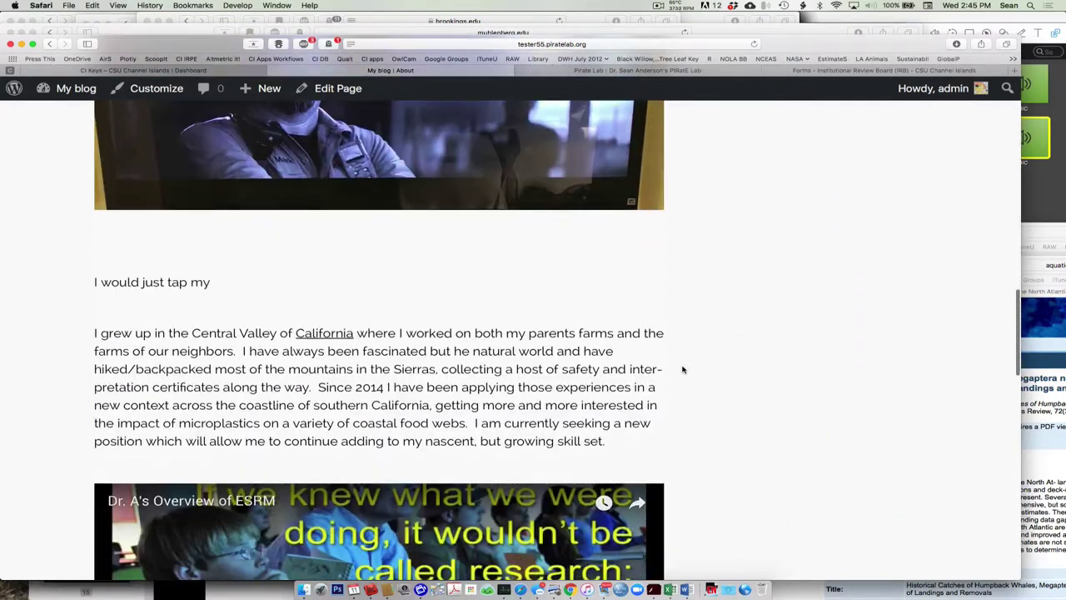
pyautogui.scroll(7, 683, 369)
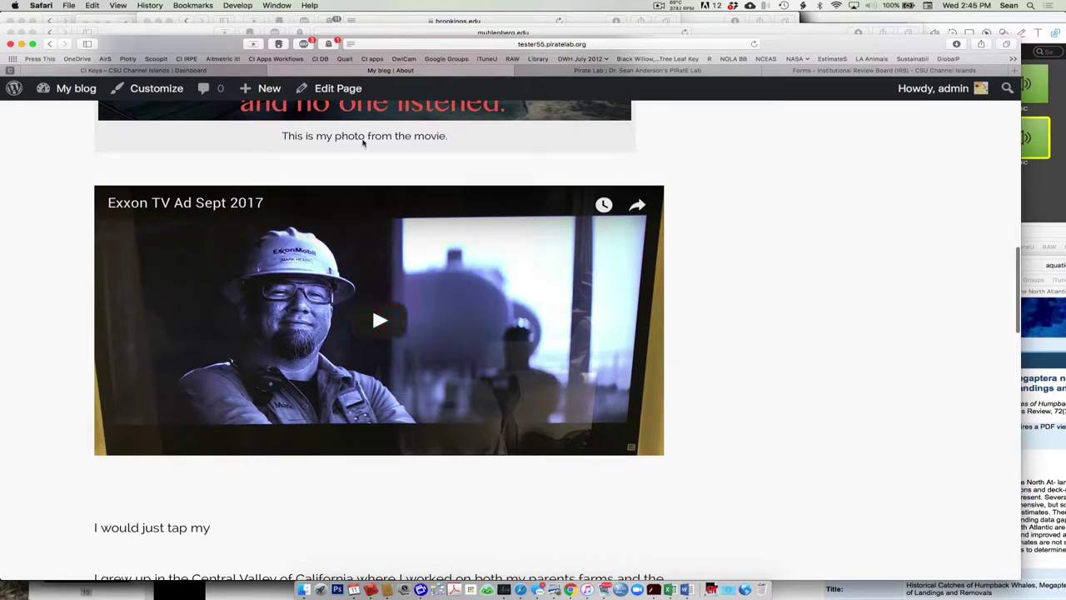
# Step: Reopen the About page for editing and place the cursor in the blank line below "I would just tap my"
pyautogui.click(334, 90)
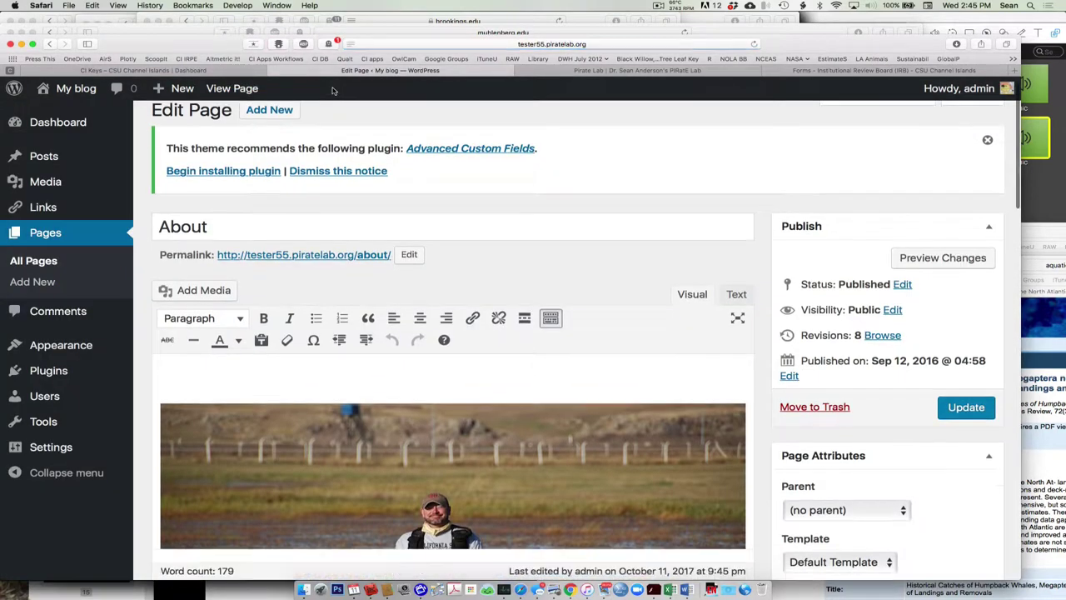
pyautogui.scroll(-15, 405, 323)
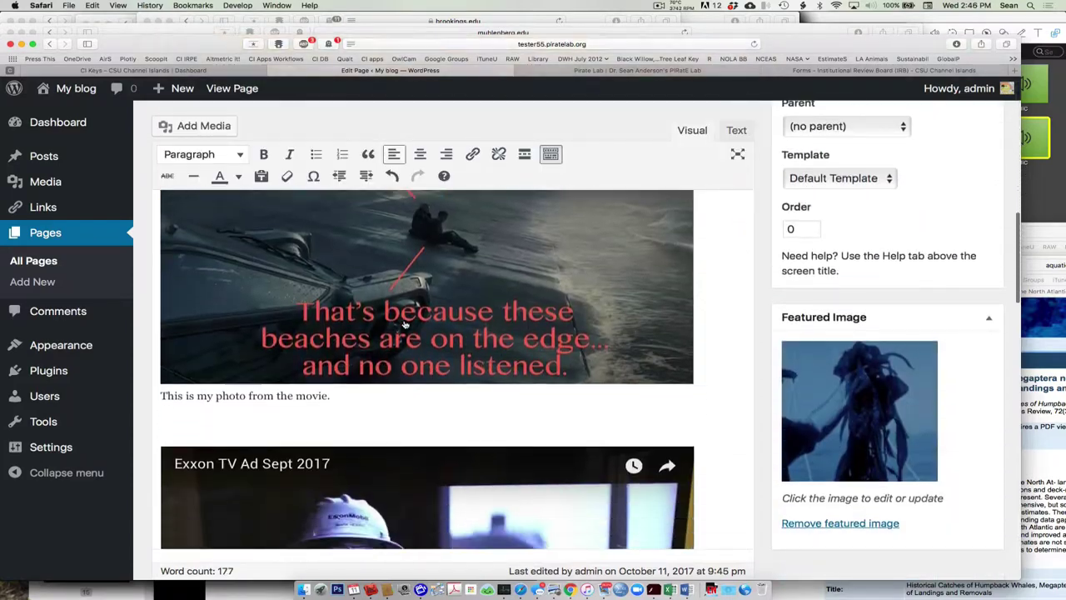
pyautogui.scroll(-5, 405, 324)
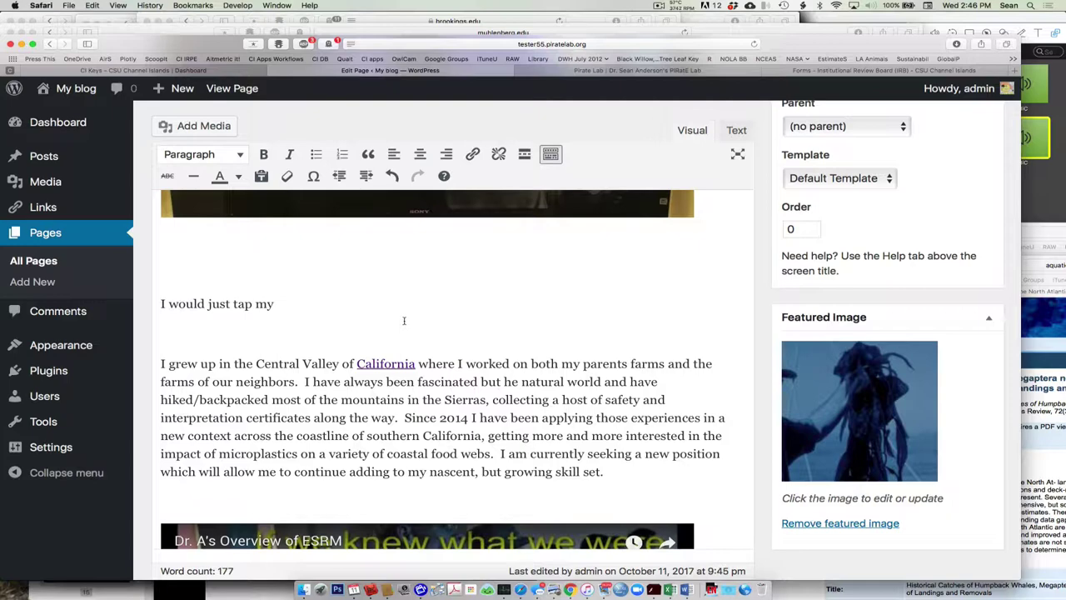
pyautogui.click(182, 340)
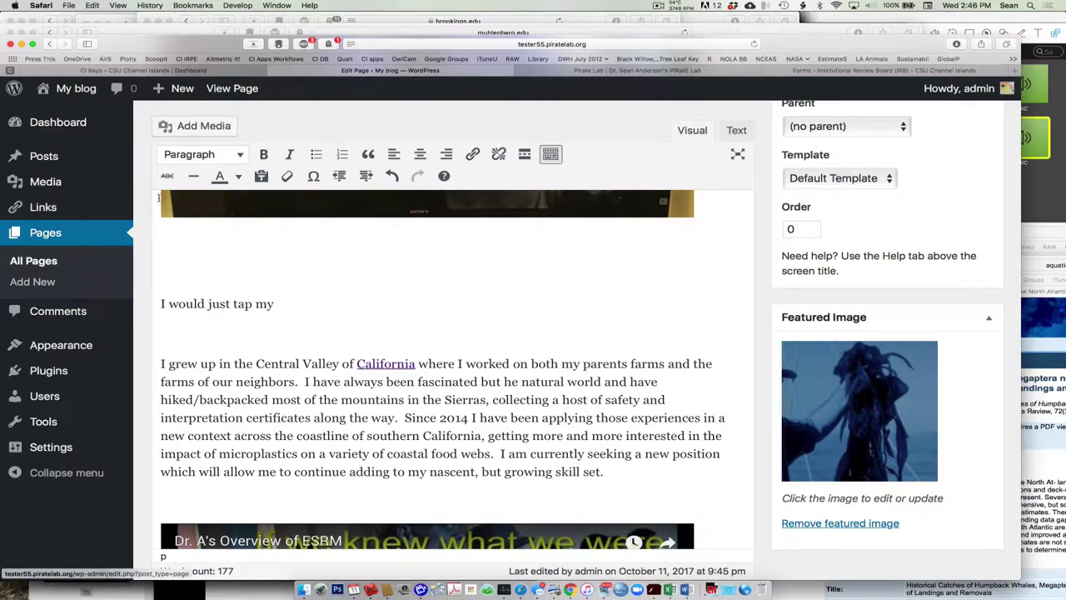
# Step: Upload the image large_spills_16.JPG from the Desktop folder as new media for the page
pyautogui.click(200, 127)
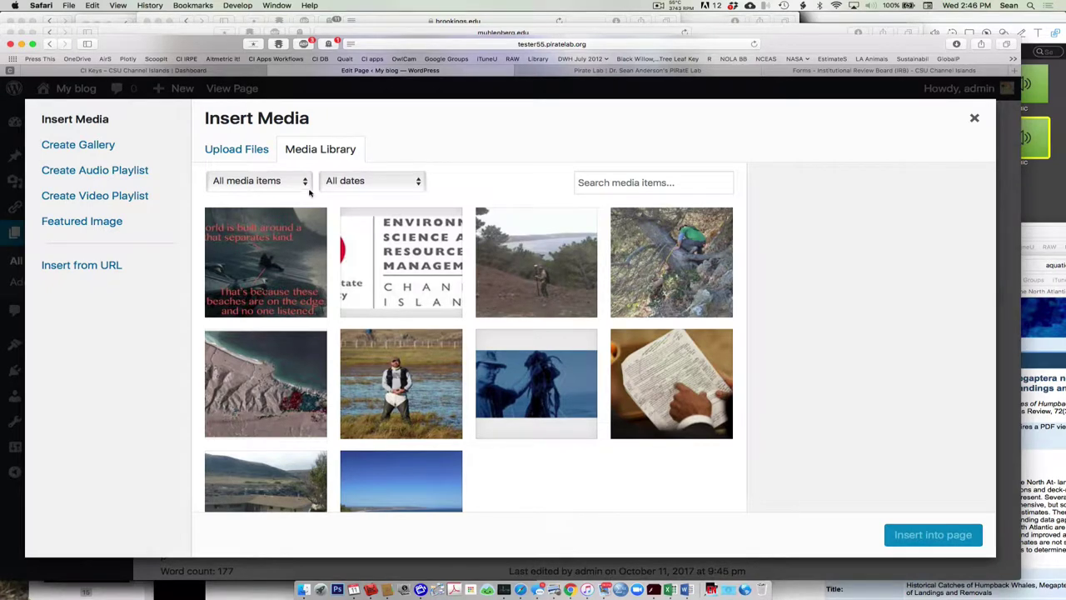
pyautogui.click(255, 151)
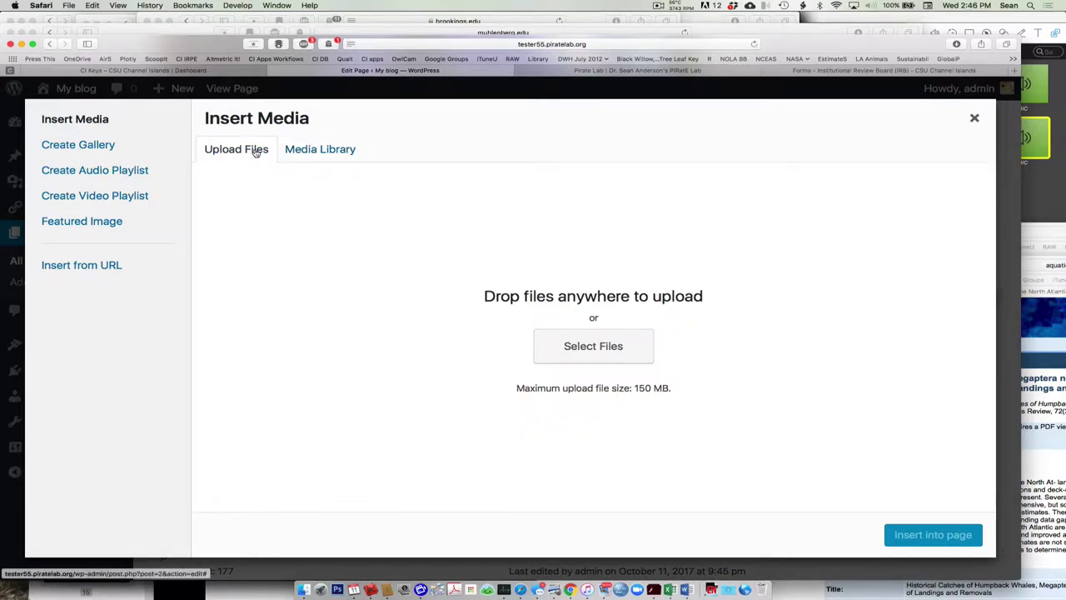
pyautogui.click(570, 359)
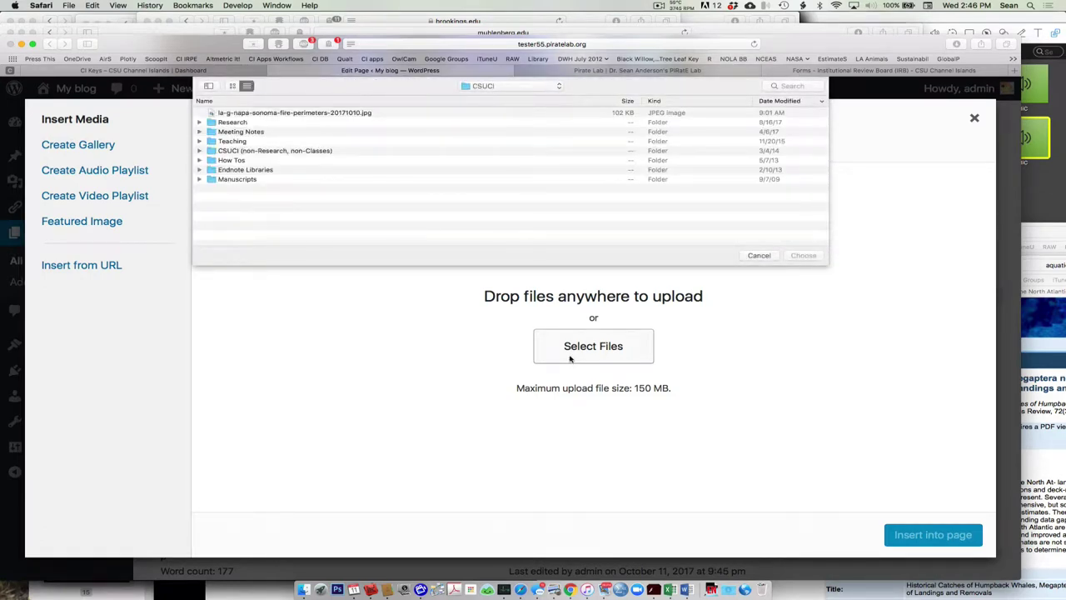
pyautogui.click(541, 86)
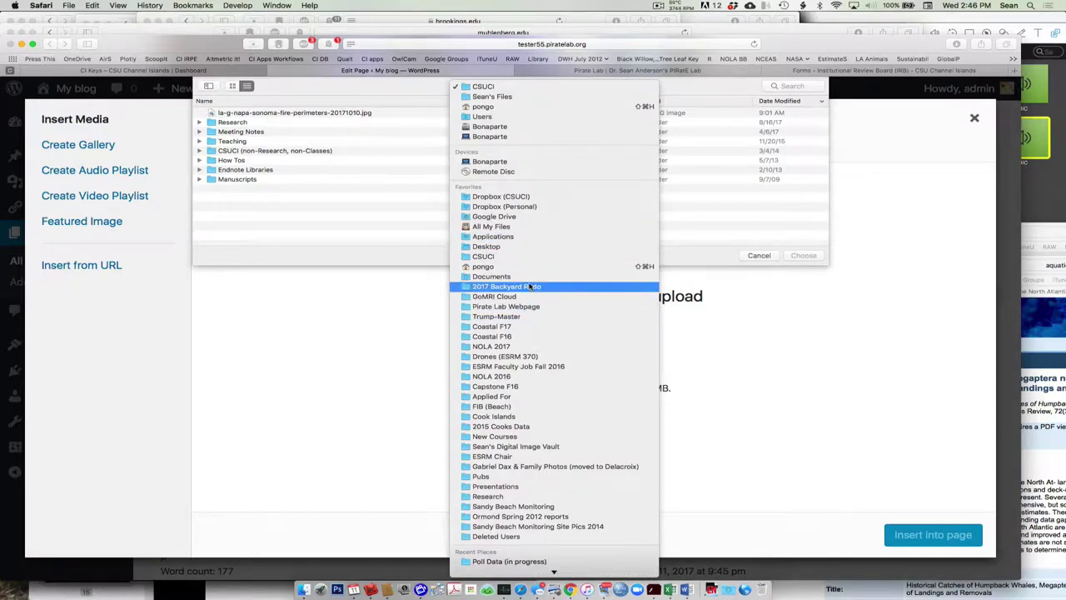
pyautogui.click(518, 246)
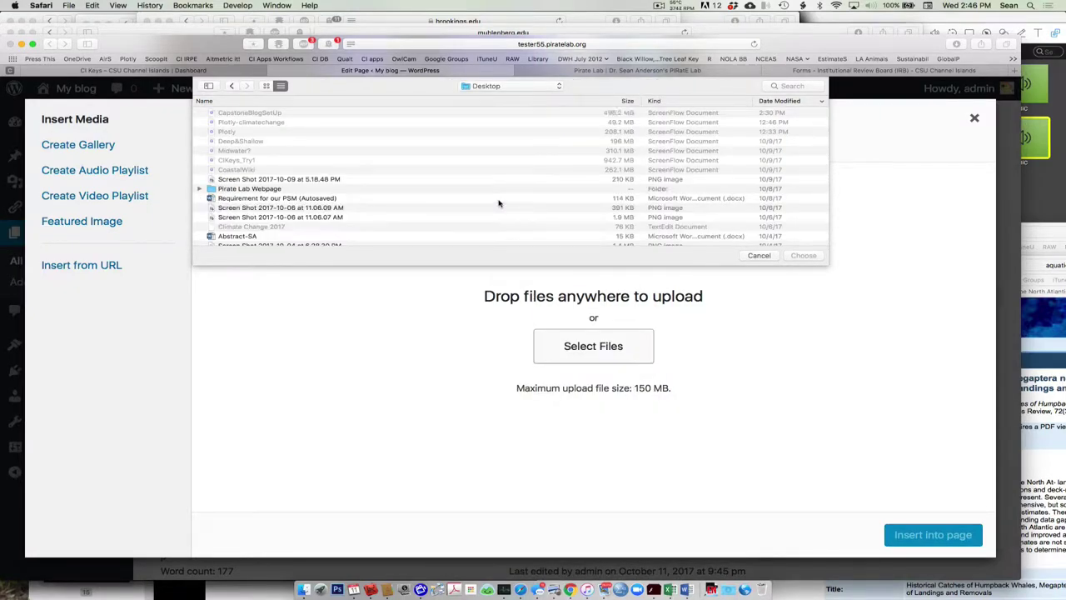
pyautogui.scroll(-5, 500, 202)
pyautogui.scroll(-5, 499, 203)
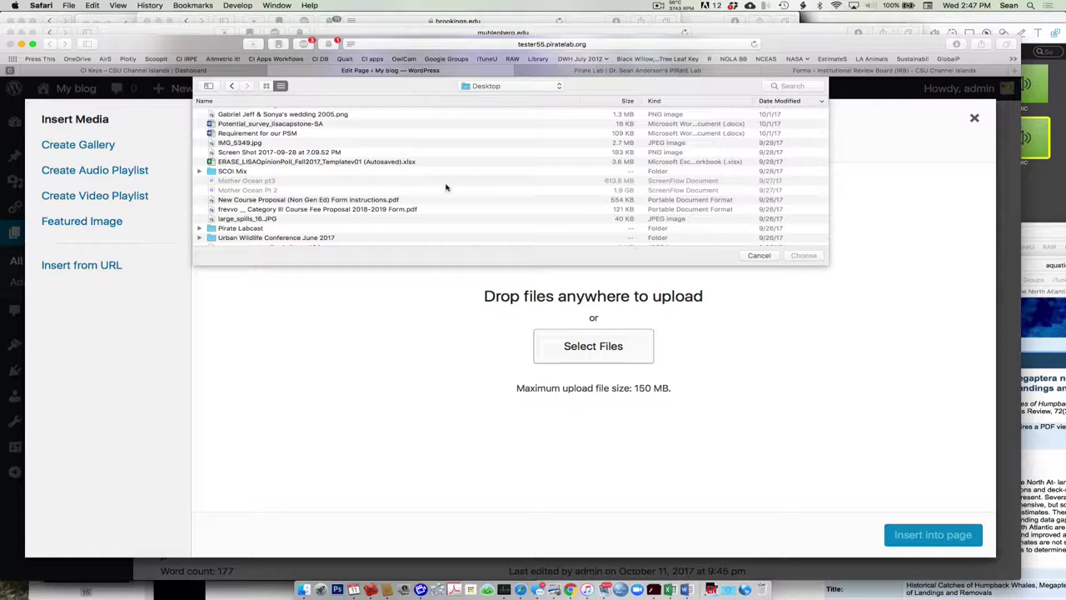
pyautogui.scroll(-3, 448, 188)
pyautogui.click(337, 153)
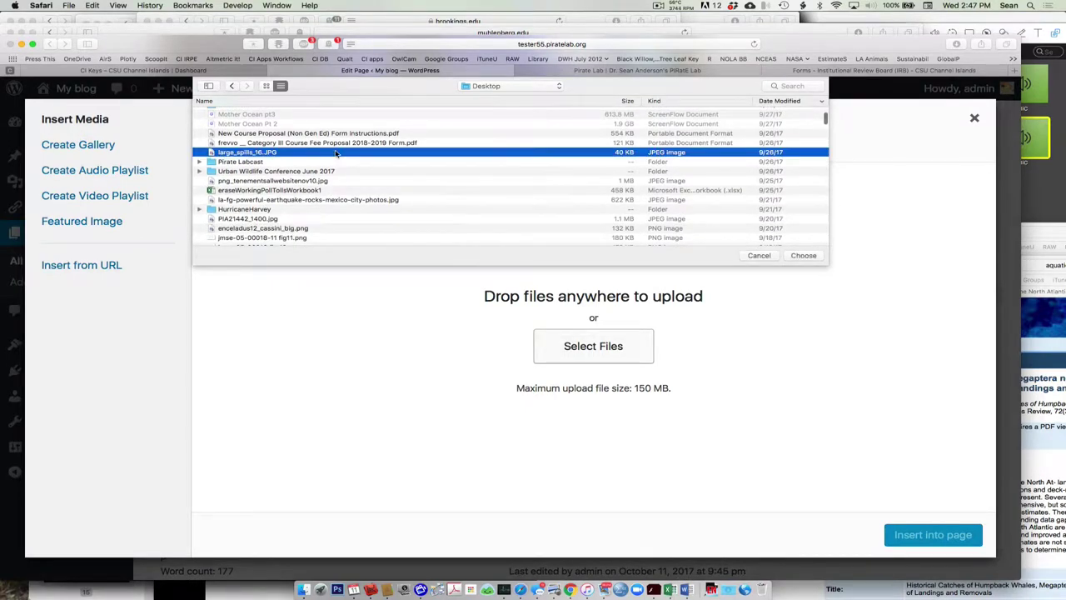
pyautogui.click(789, 255)
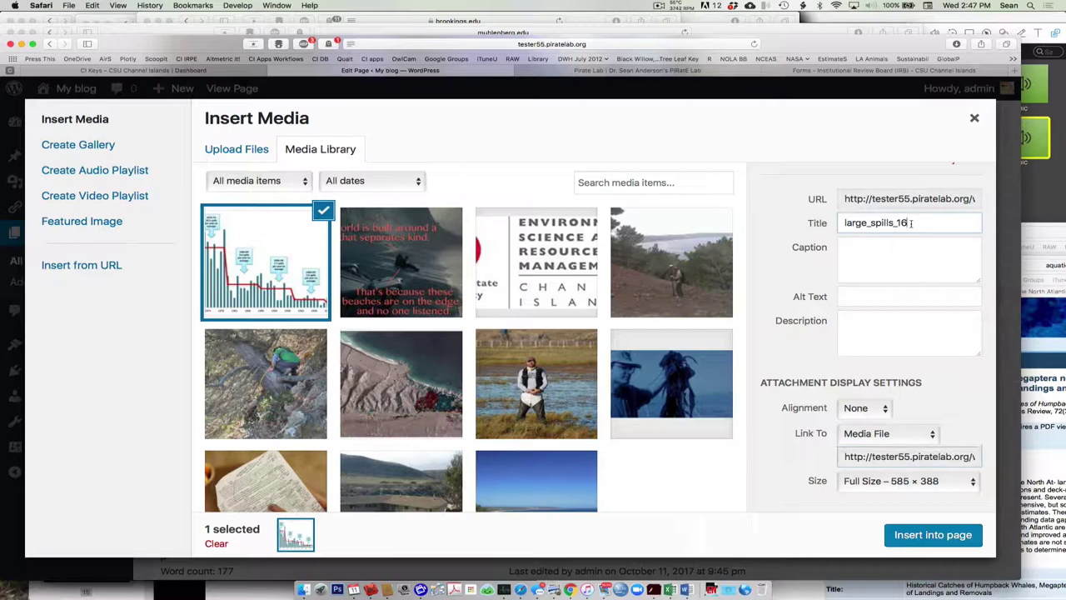
# Step: Change the uploaded image's title to "Oil Spill Graph"
pyautogui.moveTo(912, 223); pyautogui.dragTo(840, 223)
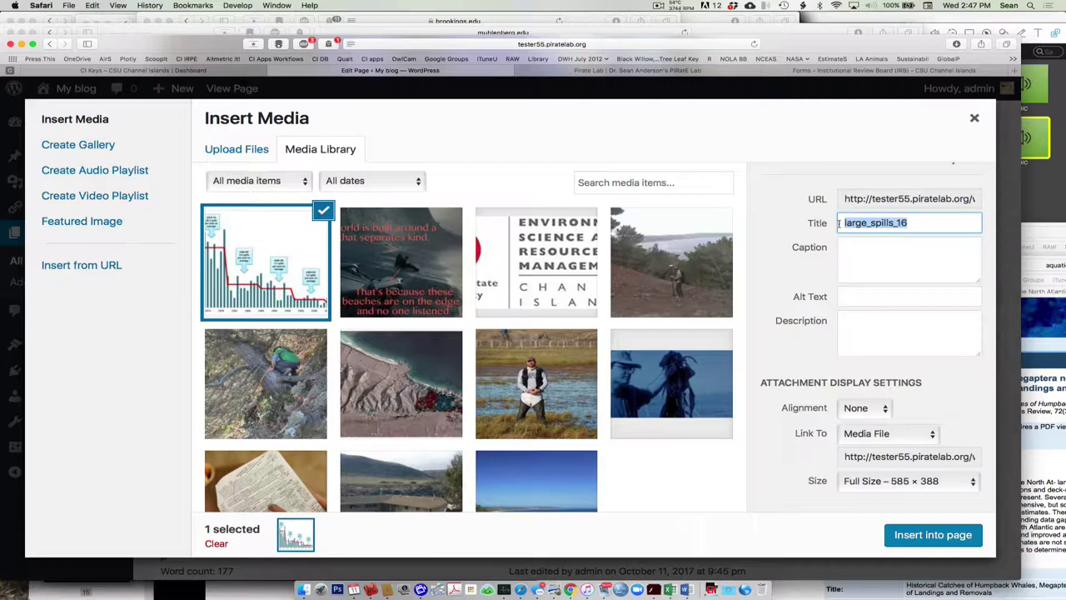
pyautogui.write('Oil Sill')
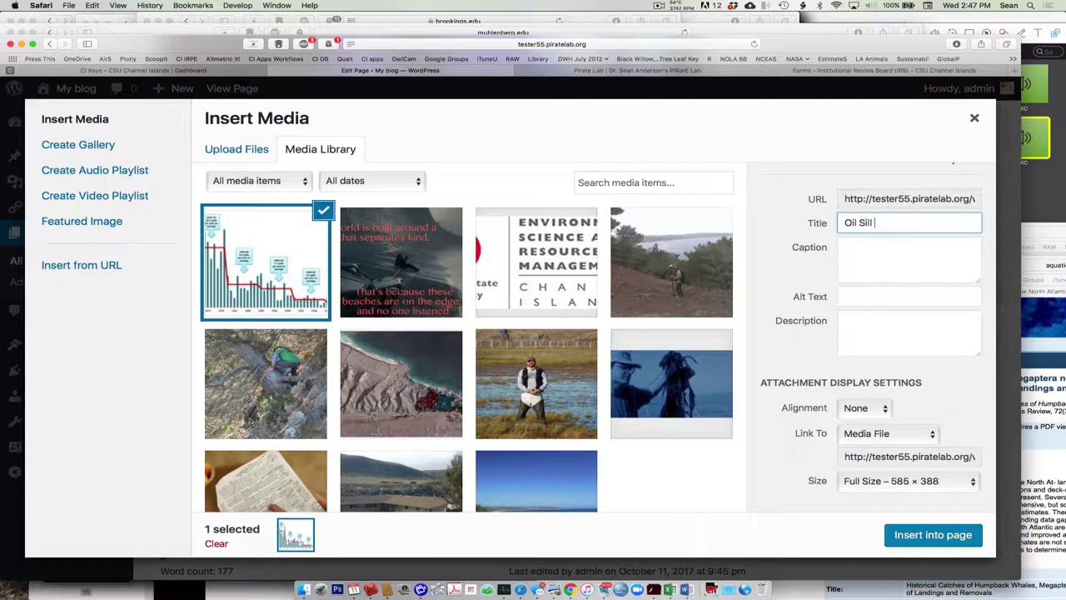
pyautogui.press('BackSpace')
pyautogui.press('BackSpace')
pyautogui.write('pill Graph')
# Step: Give the image the caption "source: IWCC 2017", insert it into the page and select its caption in the content
pyautogui.click(872, 266)
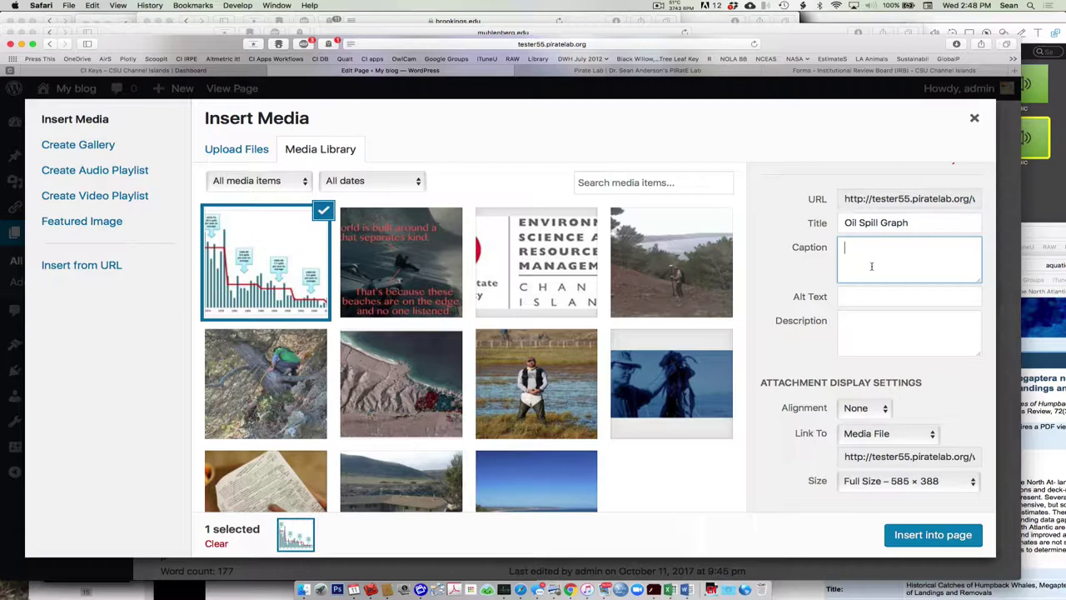
pyautogui.write('source: IWCC 2017')
pyautogui.click(931, 535)
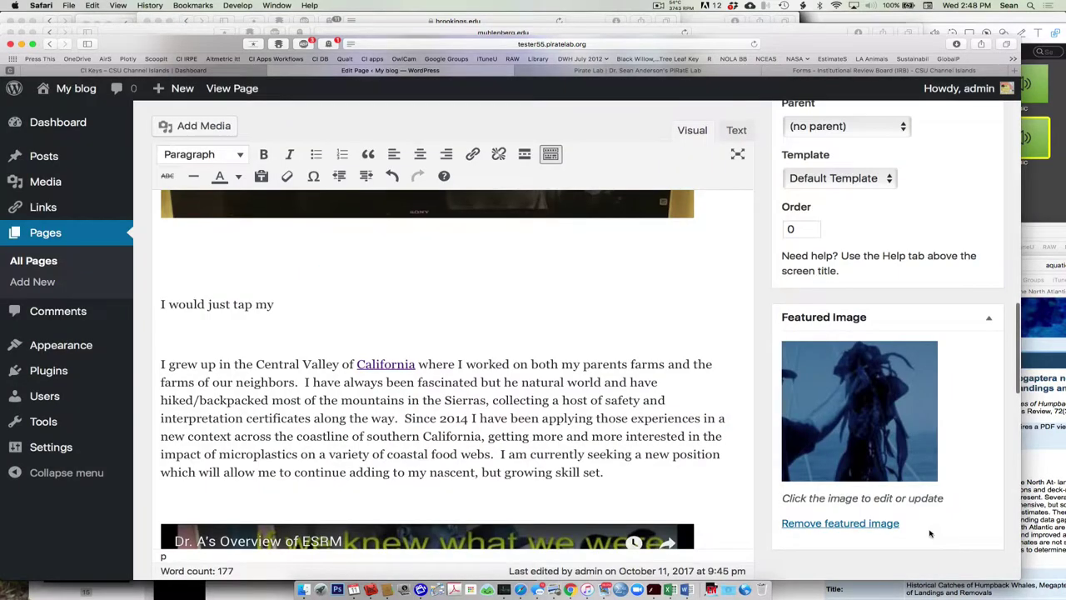
pyautogui.scroll(-5, 492, 396)
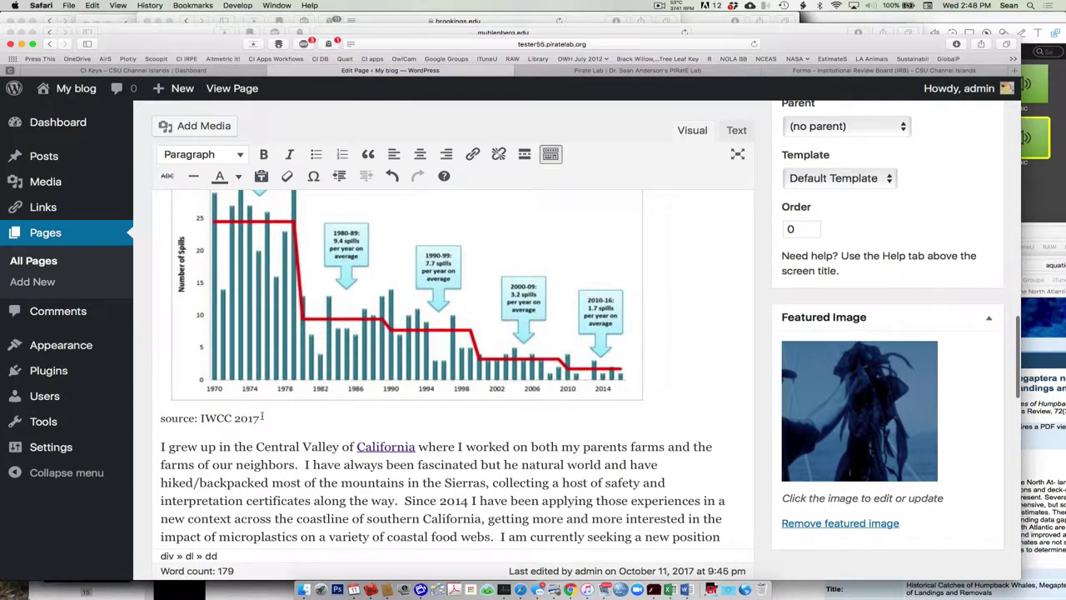
pyautogui.moveTo(262, 416); pyautogui.dragTo(139, 420)
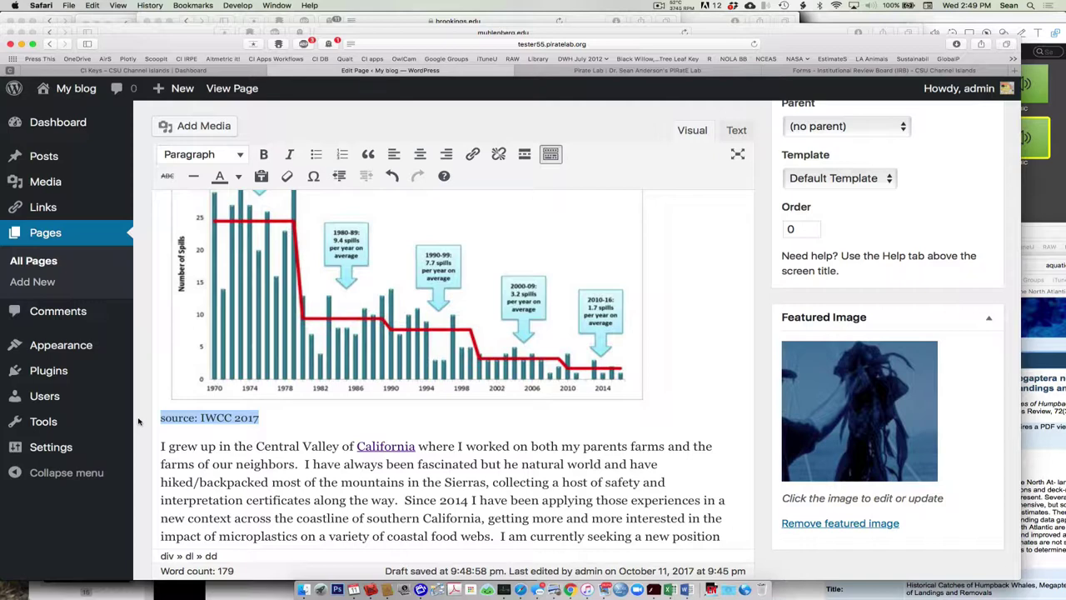
# Step: Switch to Chrome, open the "Coastal Wiki Intro" video from the YouTube channel, pause it and get its share link
pyautogui.click(576, 586)
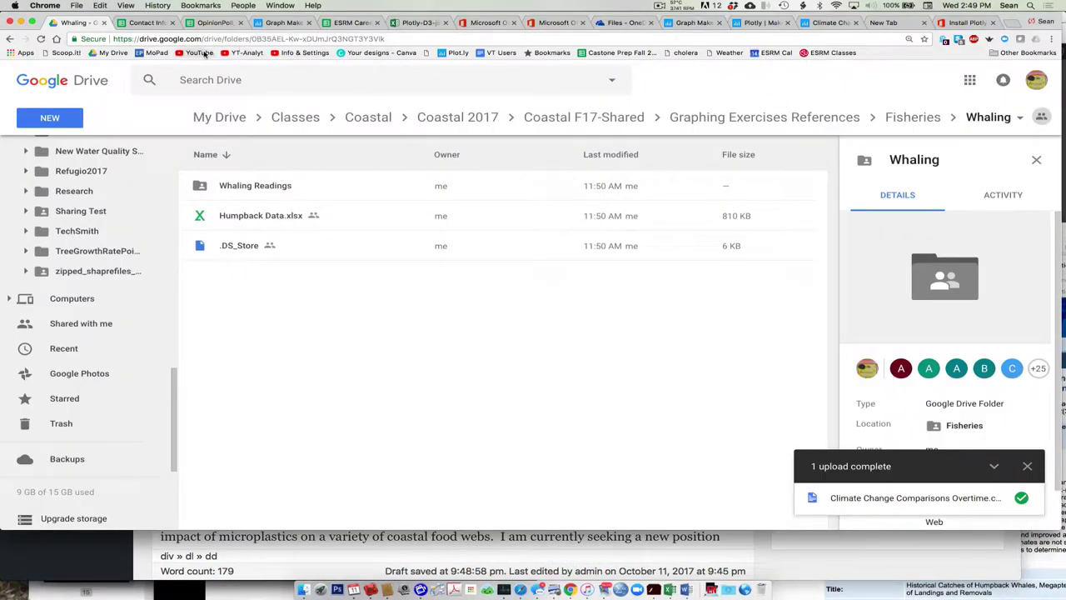
pyautogui.click(204, 53)
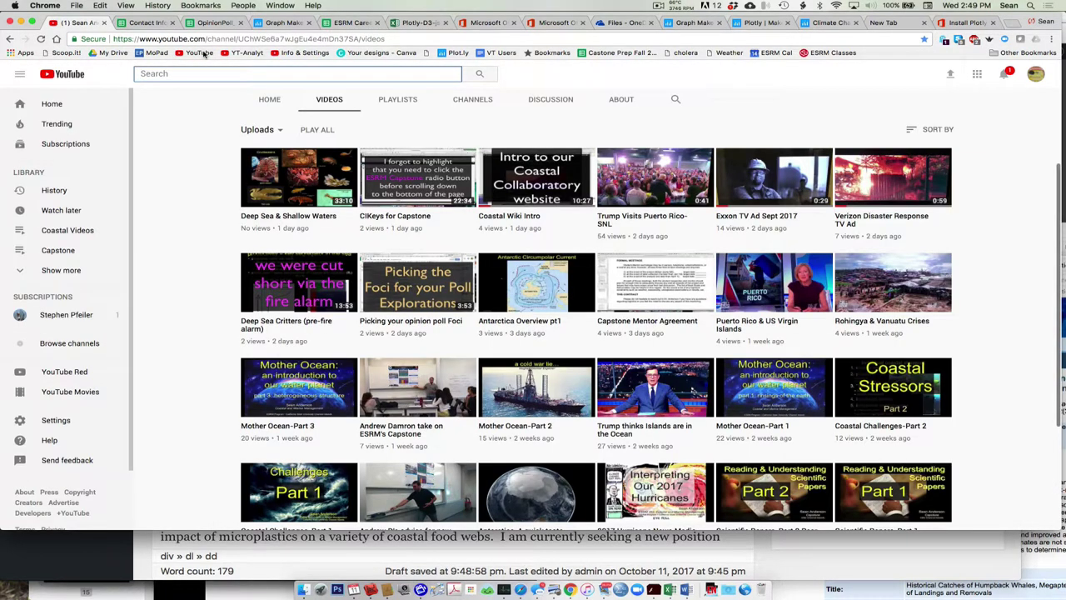
pyautogui.click(513, 185)
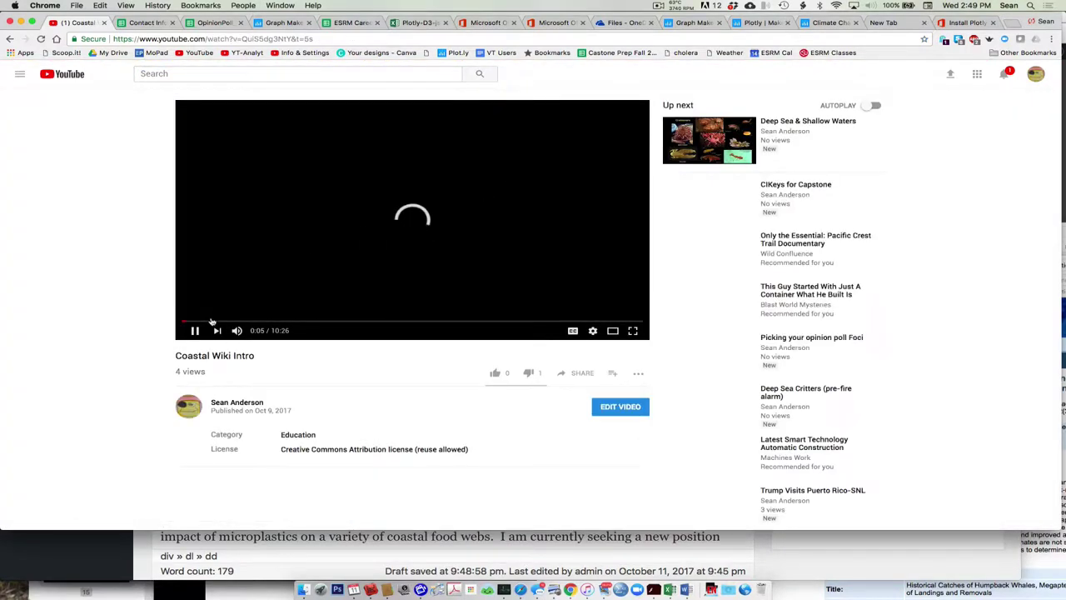
pyautogui.click(399, 230)
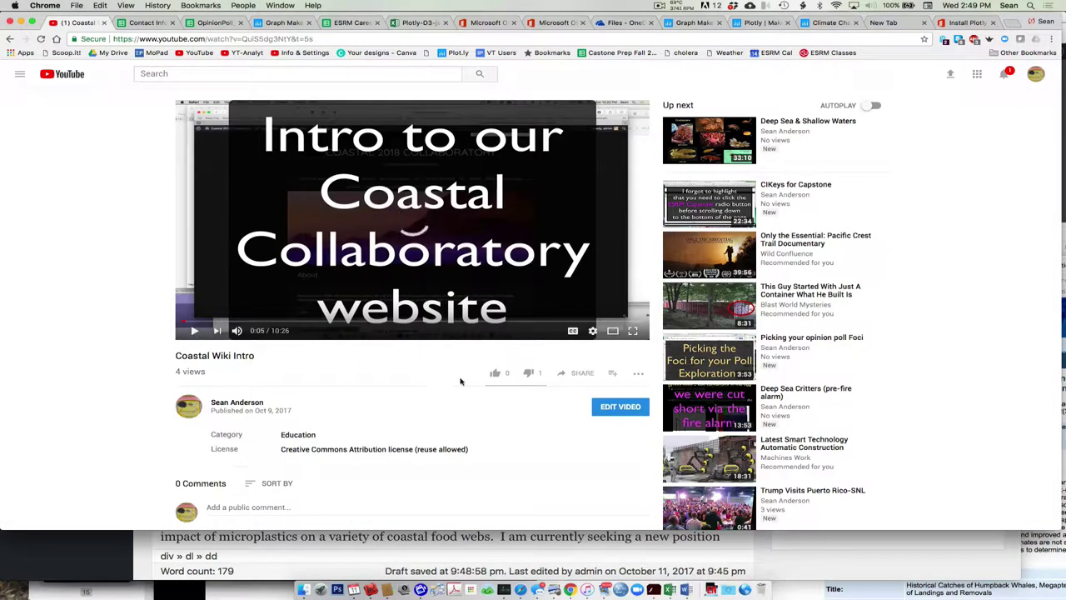
pyautogui.click(580, 374)
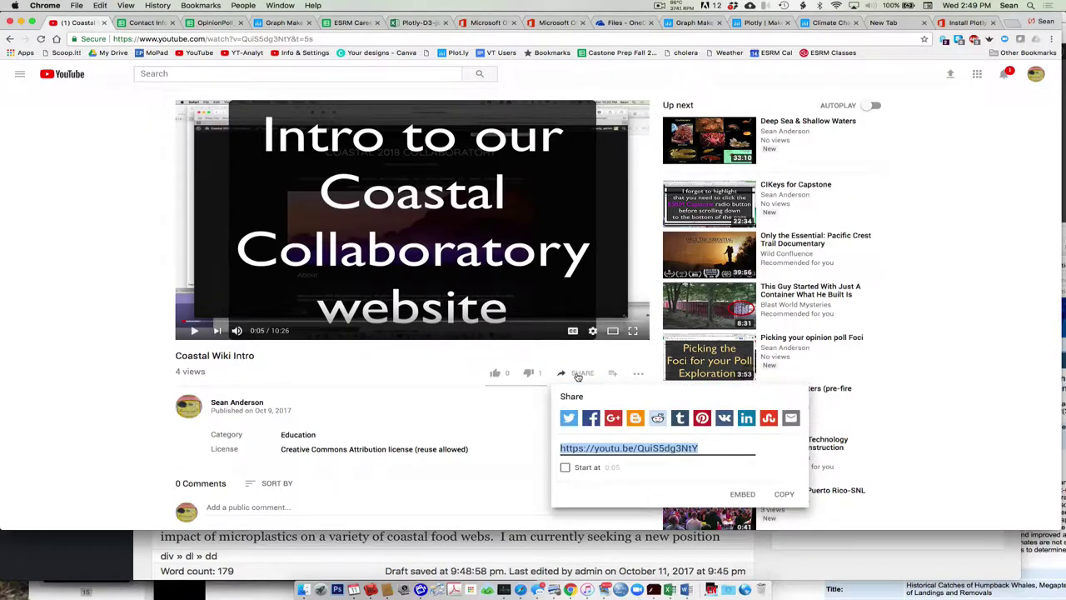
pyautogui.click(521, 591)
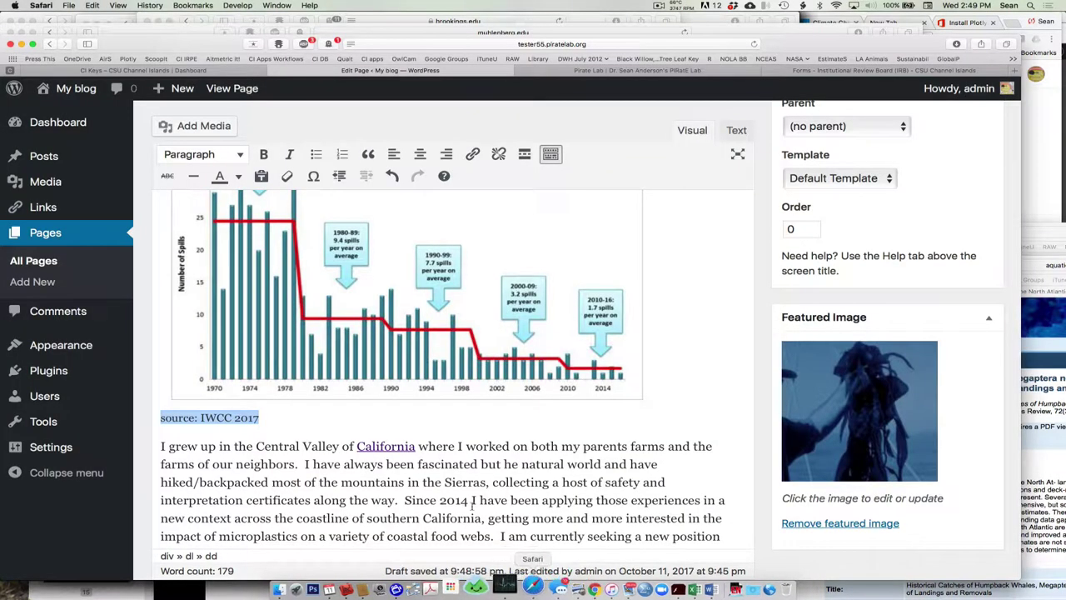
pyautogui.click(432, 438)
pyautogui.press('Return')
pyautogui.press('Return')
pyautogui.press('Return')
pyautogui.press('Return')
pyautogui.press('Return')
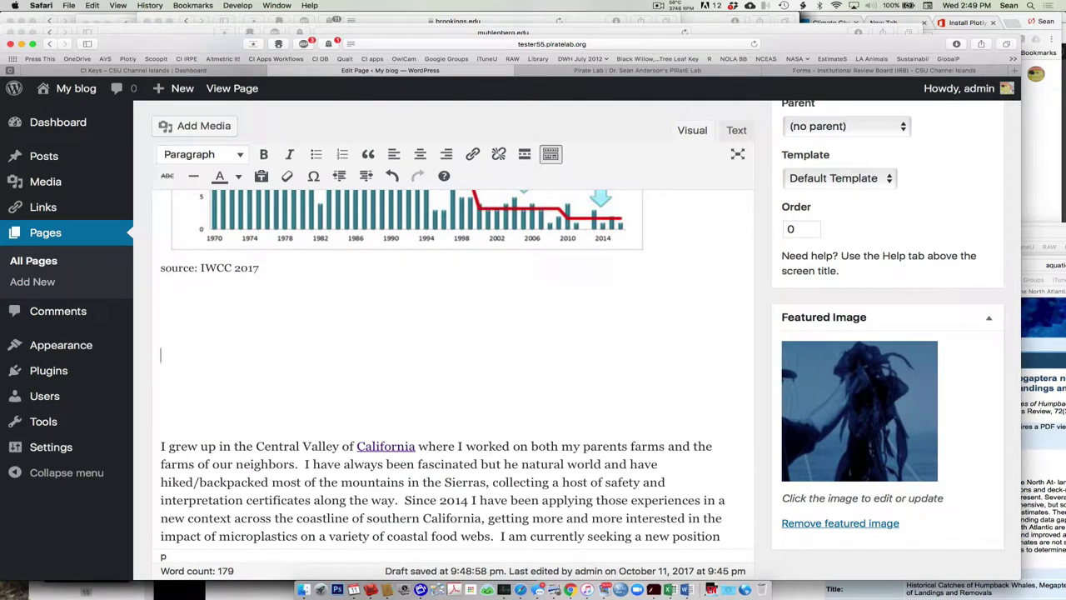
pyautogui.write('https://youtu.be/Qai85zBg3NY')
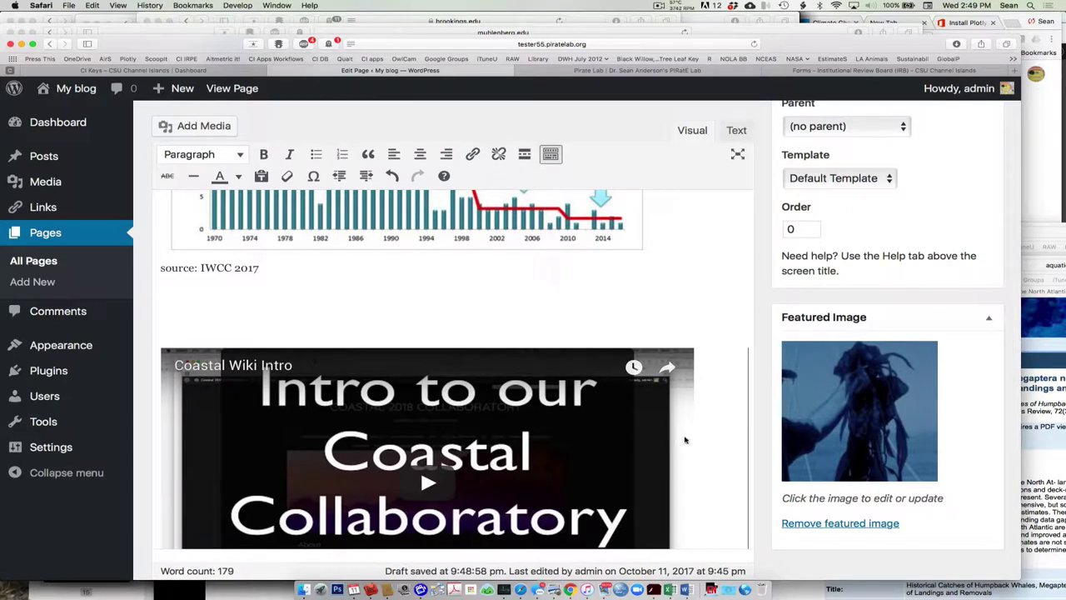
# Step: Update the published About page with the inserted graph and embedded video
pyautogui.scroll(4, 761, 449)
pyautogui.scroll(-6, 760, 449)
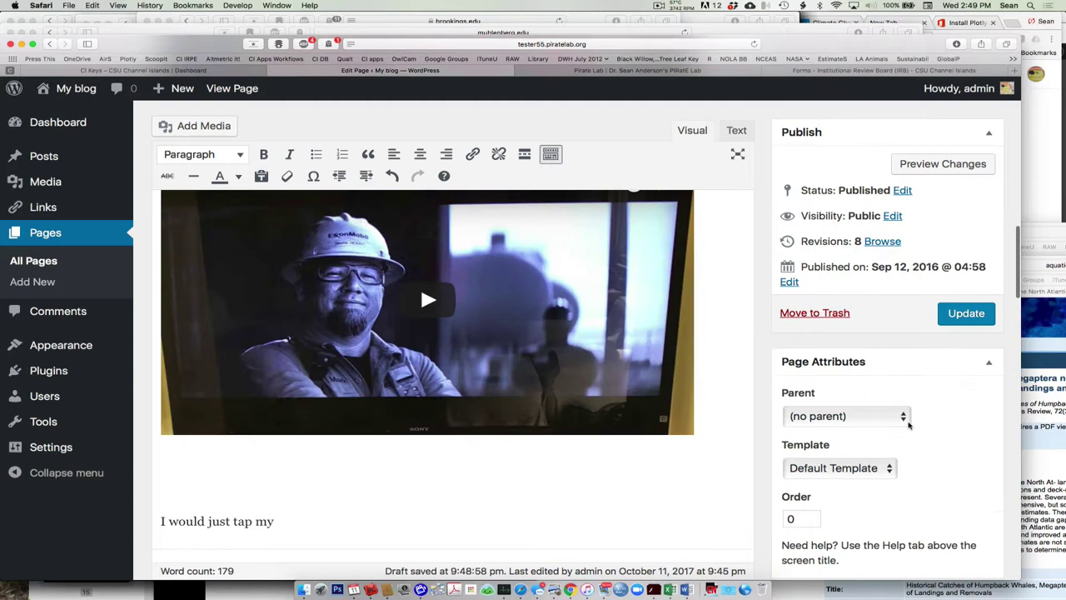
pyautogui.click(973, 320)
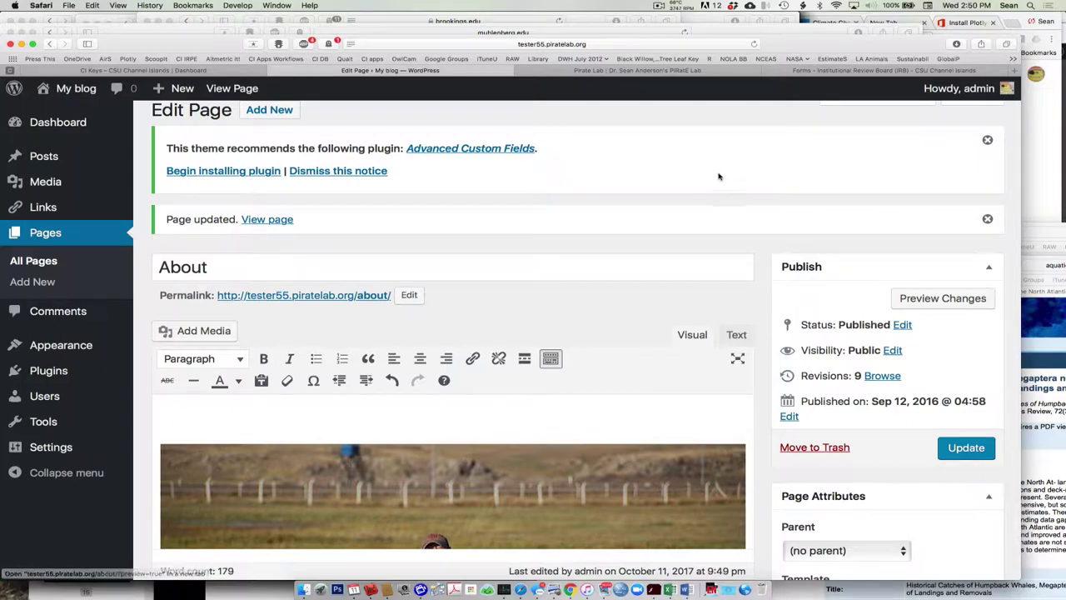
# Step: View the live About page, check the oil spill graph and its caption, and briefly play the Coastal Wiki Intro video
pyautogui.click(249, 97)
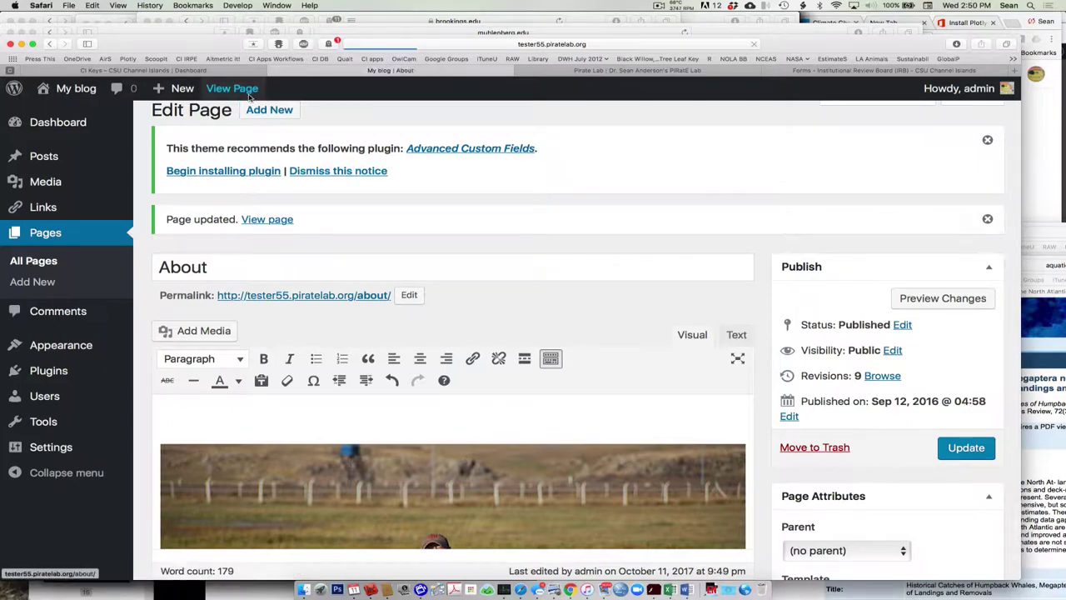
pyautogui.scroll(-3, 398, 226)
pyautogui.scroll(-15, 398, 226)
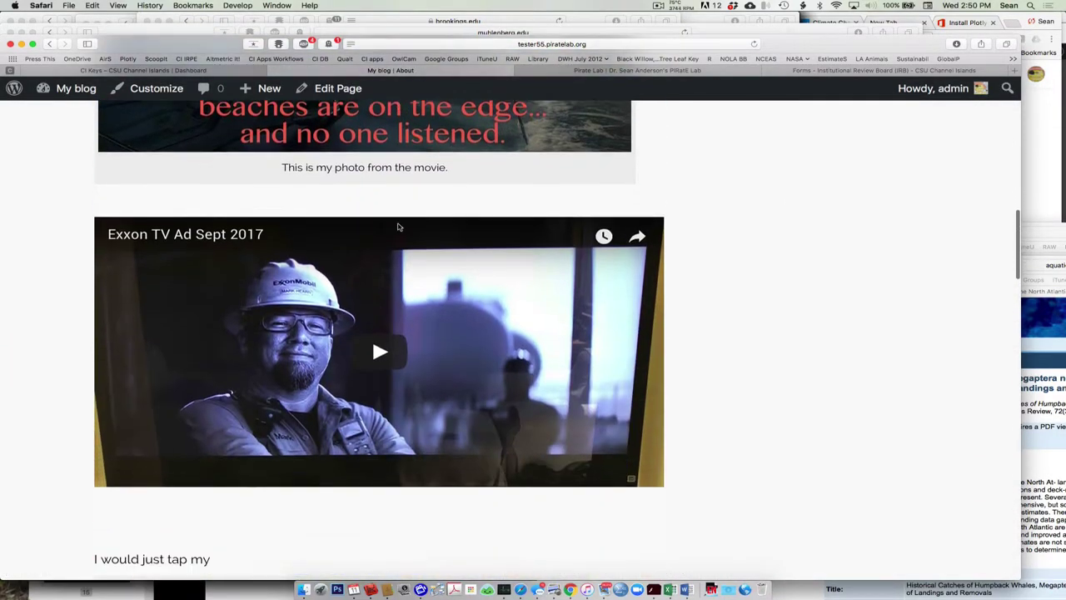
pyautogui.scroll(-5, 291, 309)
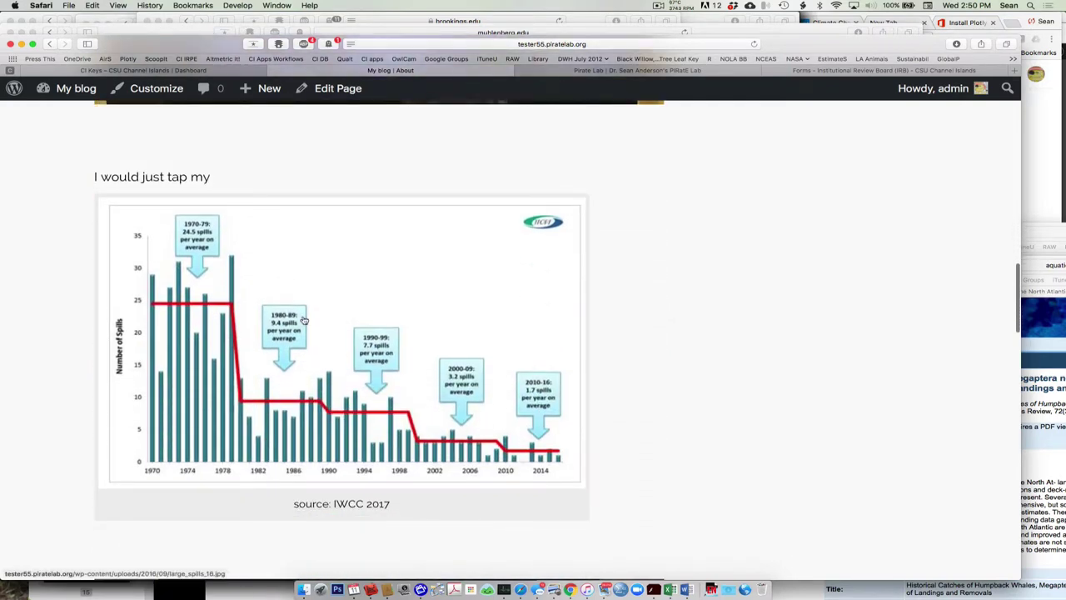
pyautogui.scroll(-5, 304, 320)
pyautogui.scroll(-1, 304, 320)
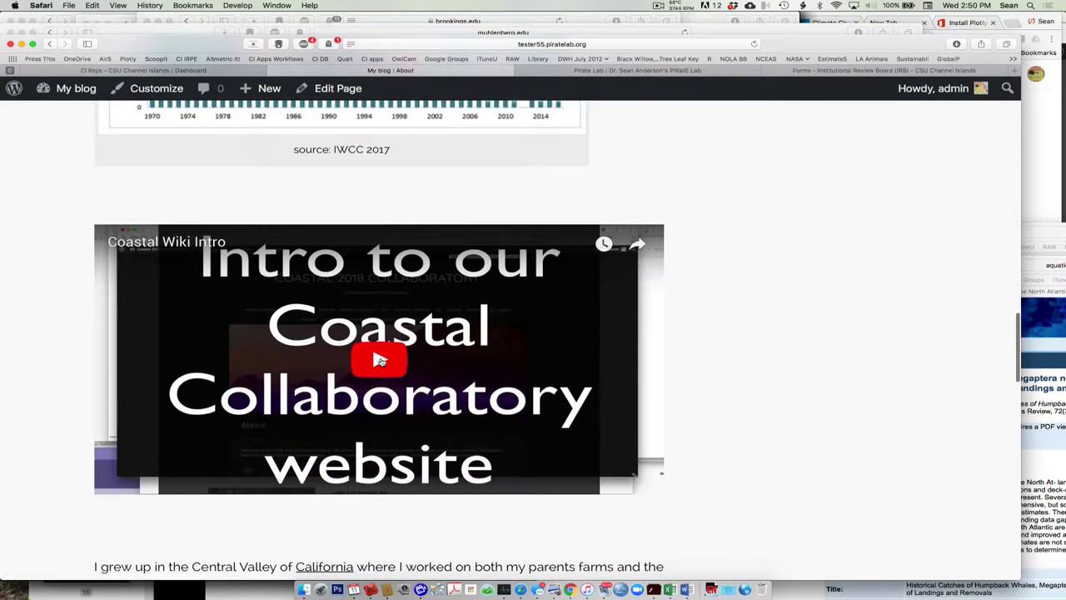
pyautogui.click(381, 360)
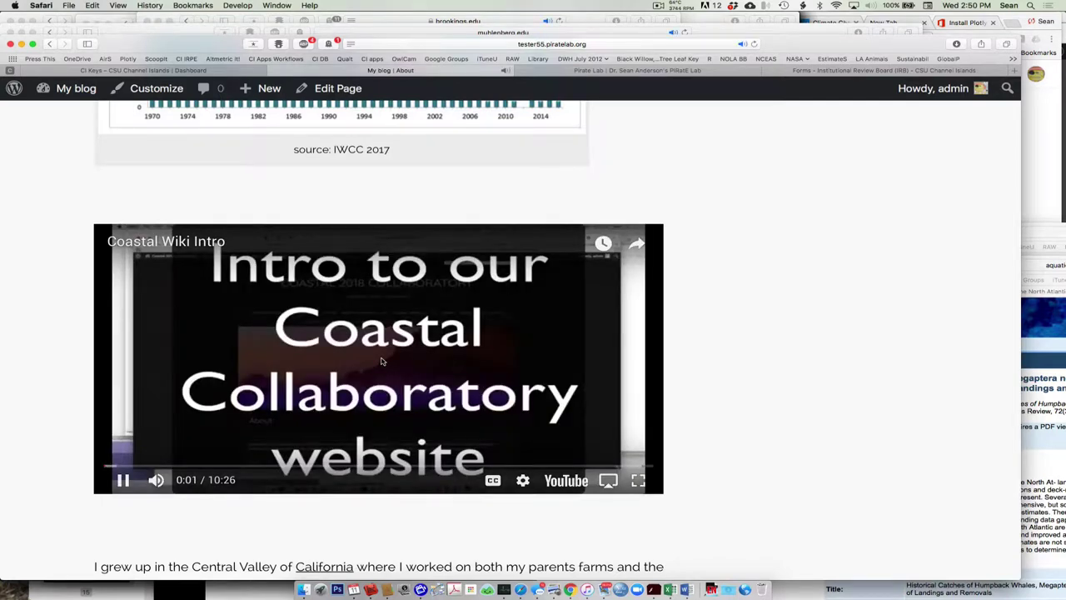
pyautogui.click(122, 480)
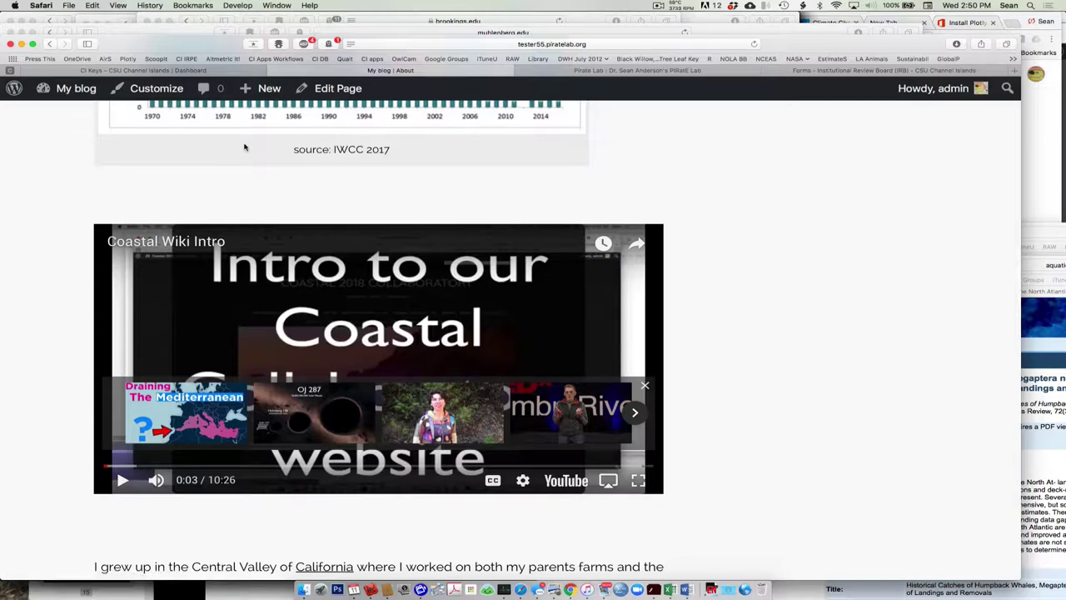
# Step: Reopen the About page in the editor and look over its title, permalink and opening photo
pyautogui.click(339, 92)
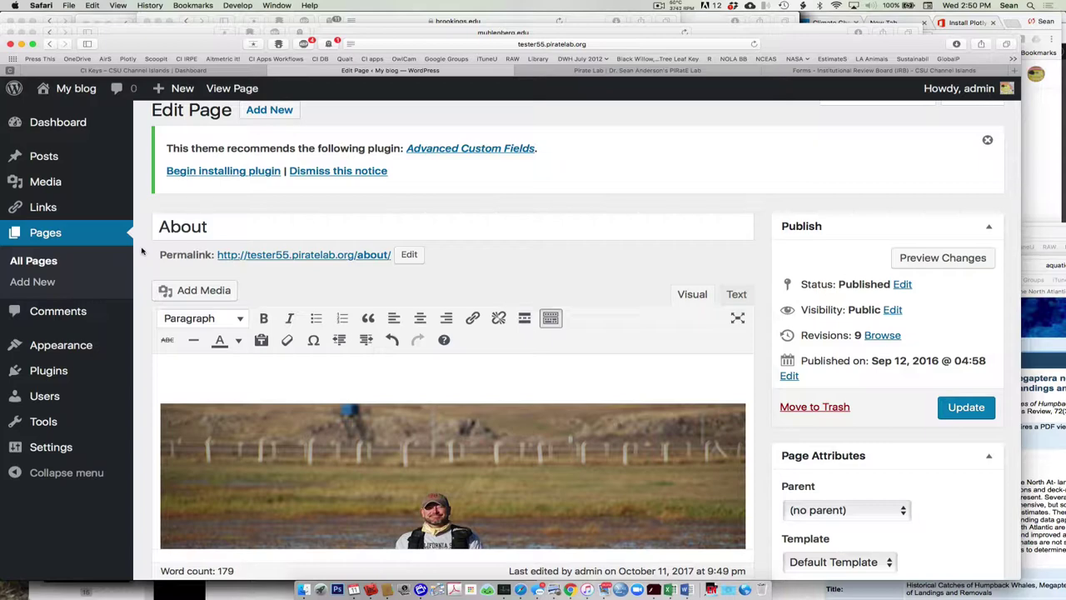
pyautogui.scroll(-5, 266, 390)
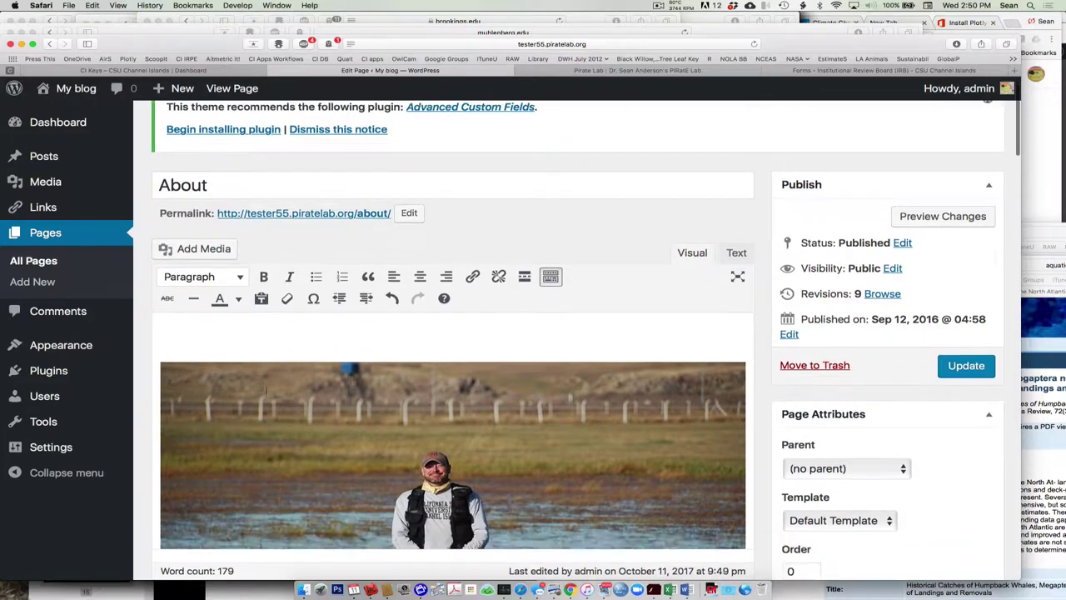
pyautogui.scroll(-1, 267, 391)
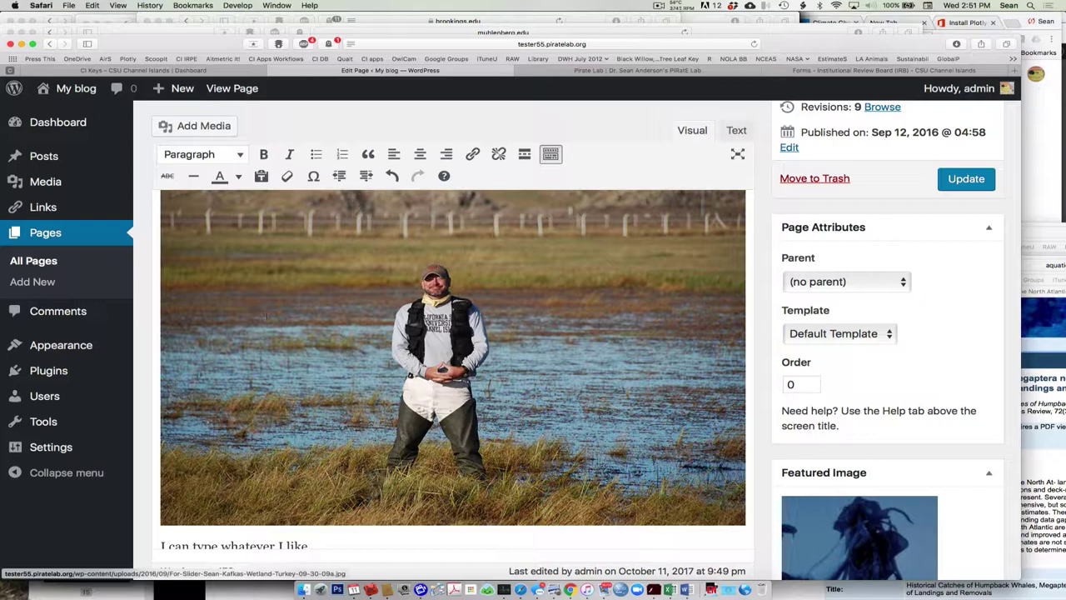
# Step: Open the Resume page from the list of all pages and look through its sections from the heading to the work experience
pyautogui.click(45, 259)
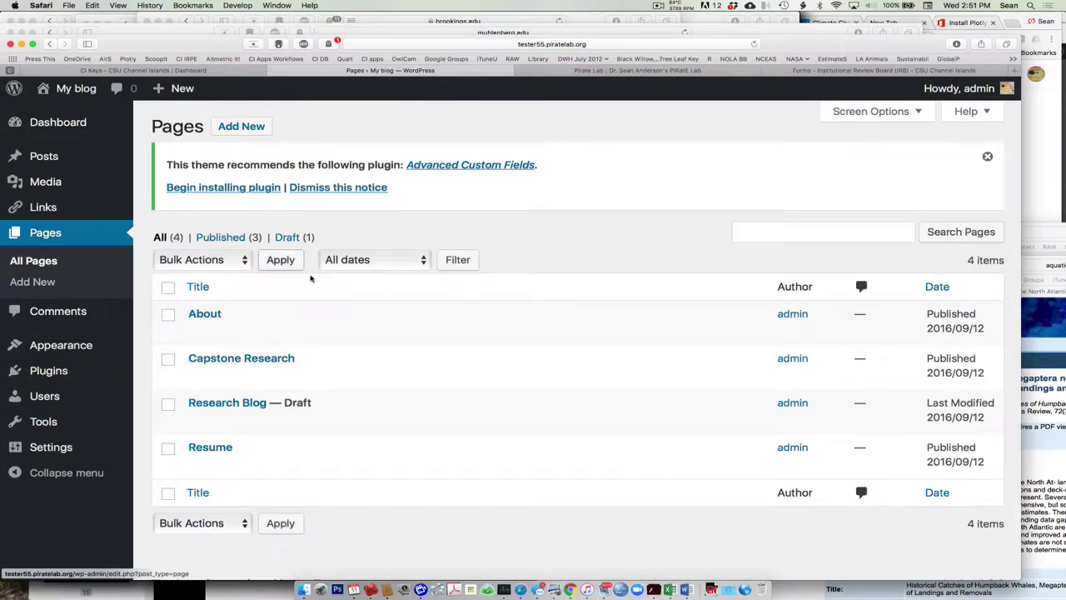
pyautogui.scroll(-1, 330, 289)
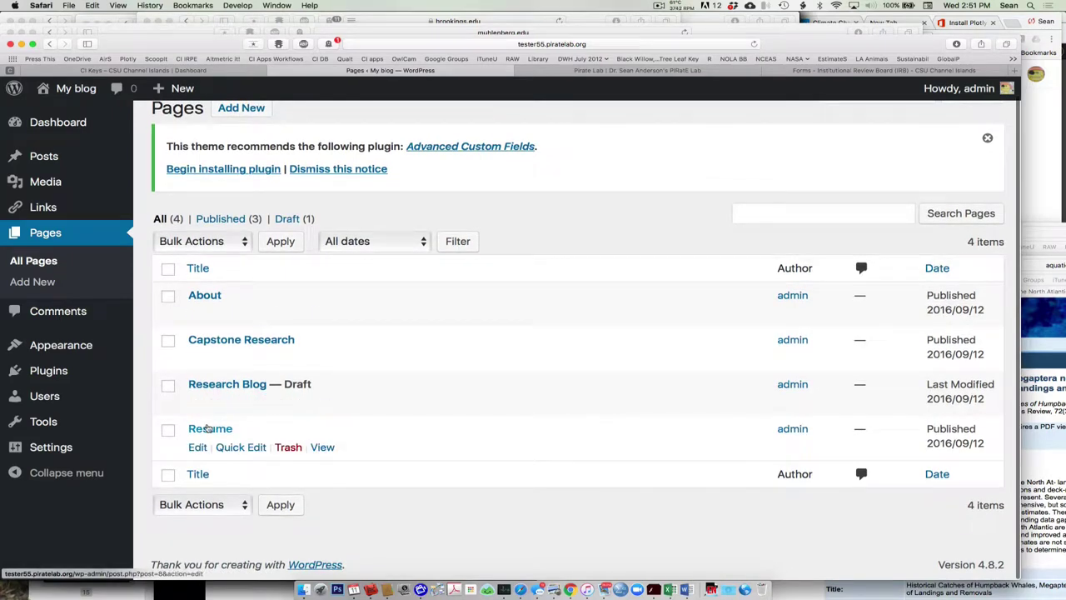
pyautogui.click(208, 428)
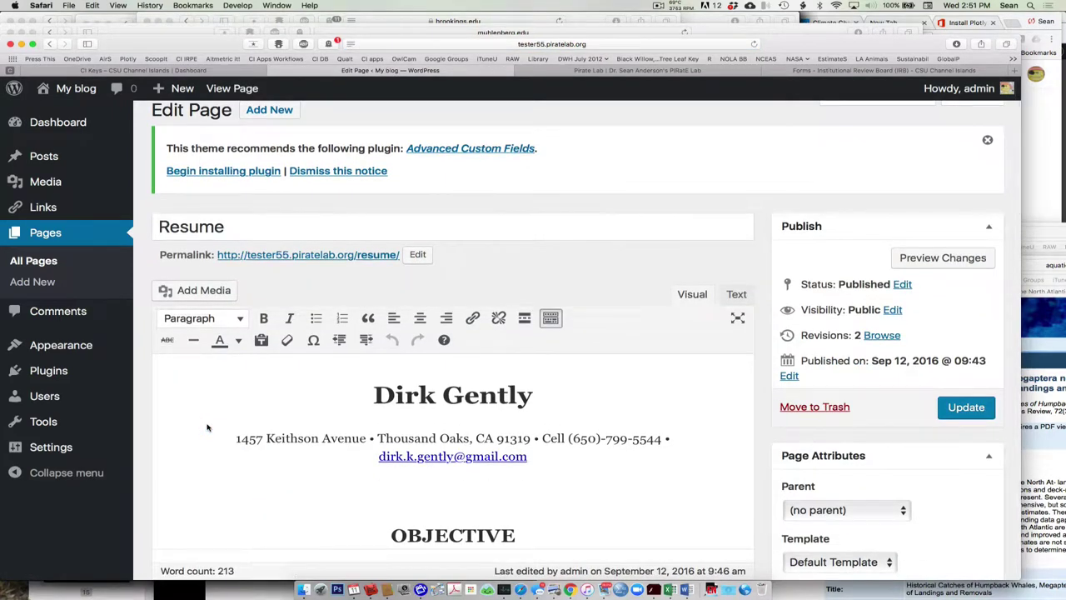
pyautogui.scroll(-20, 208, 428)
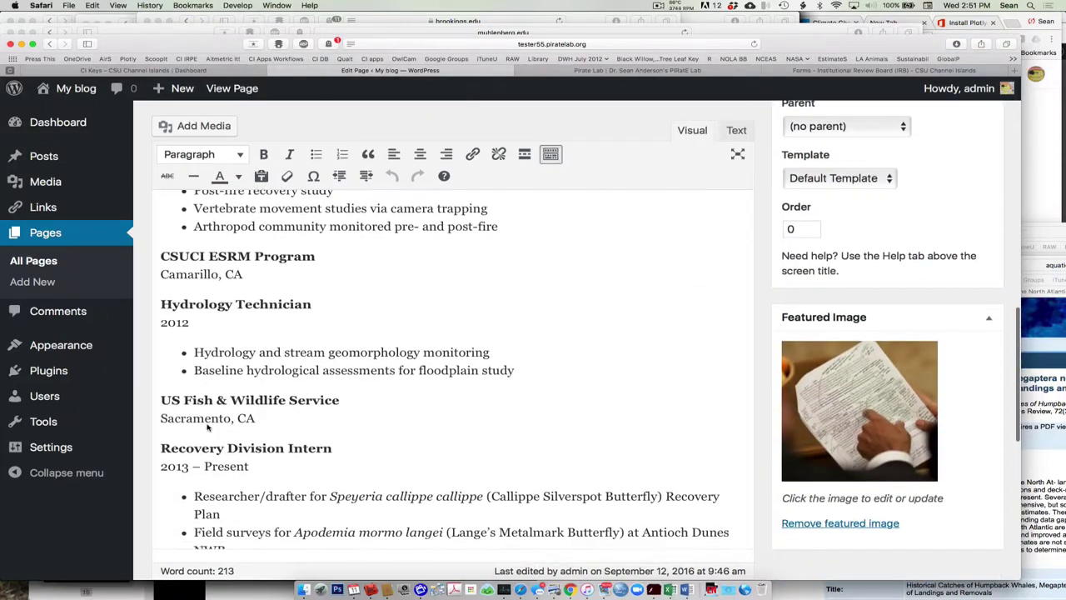
pyautogui.scroll(-3, 208, 428)
pyautogui.scroll(15, 208, 428)
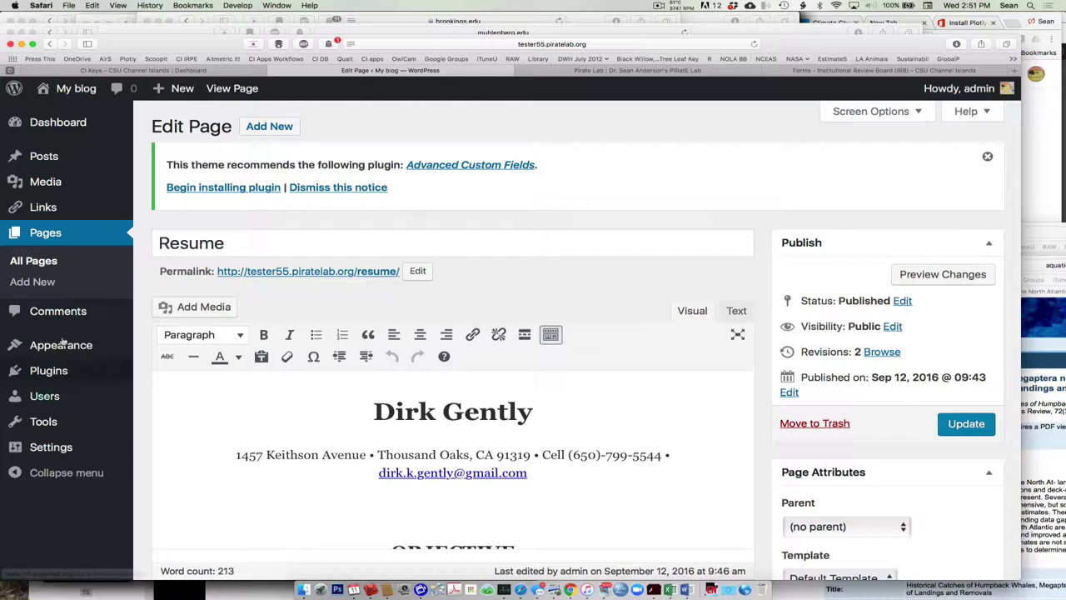
# Step: Open the Capstone Research page from the list of all pages and examine its map, caption and placeholder text
pyautogui.click(34, 263)
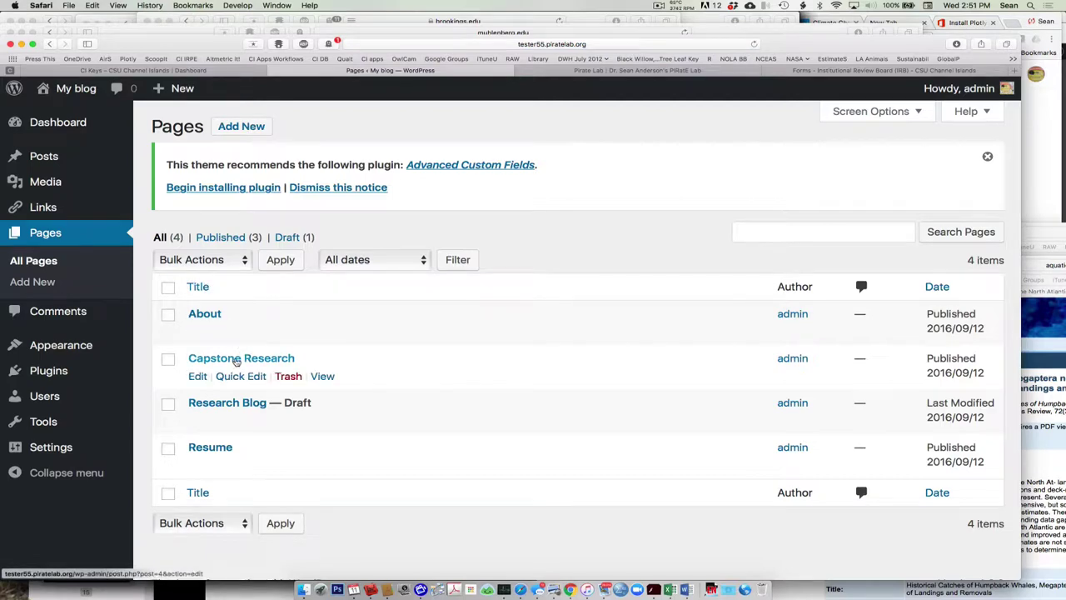
pyautogui.click(237, 359)
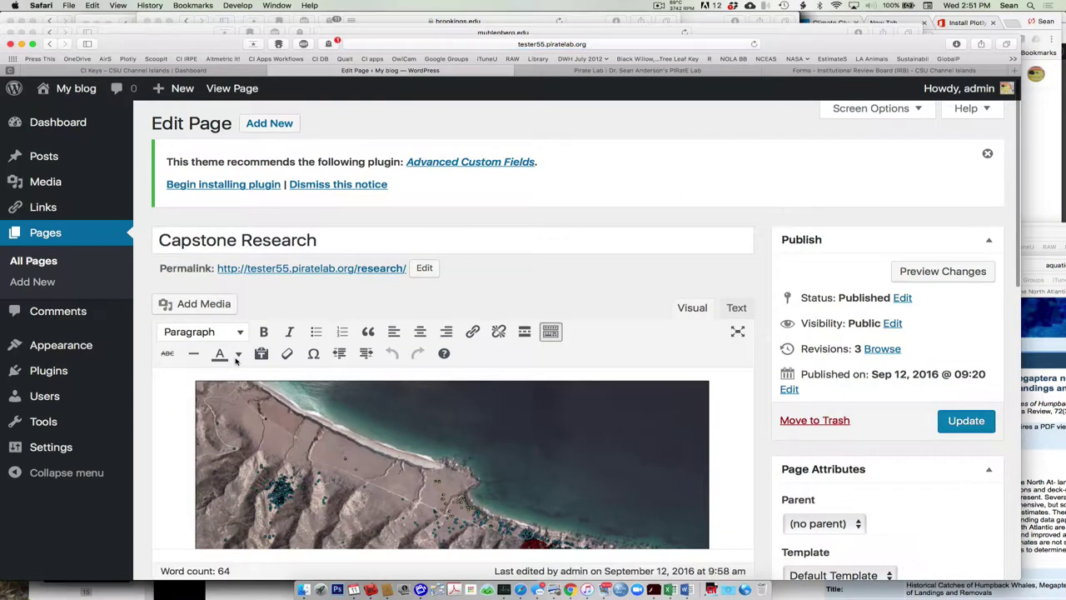
pyautogui.scroll(-5, 236, 360)
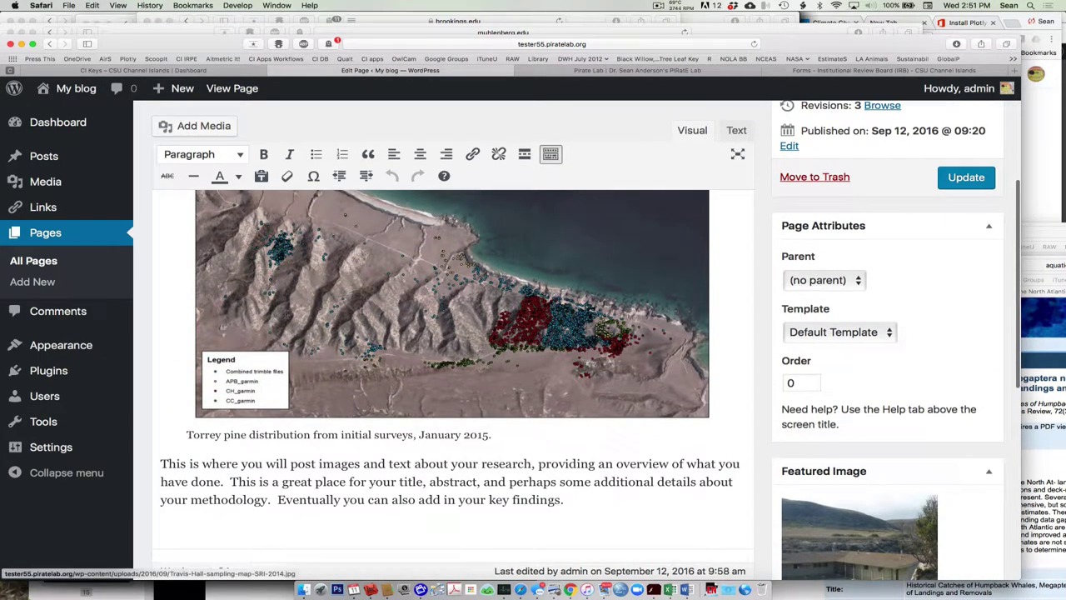
pyautogui.scroll(-3, 283, 313)
pyautogui.scroll(8, 390, 334)
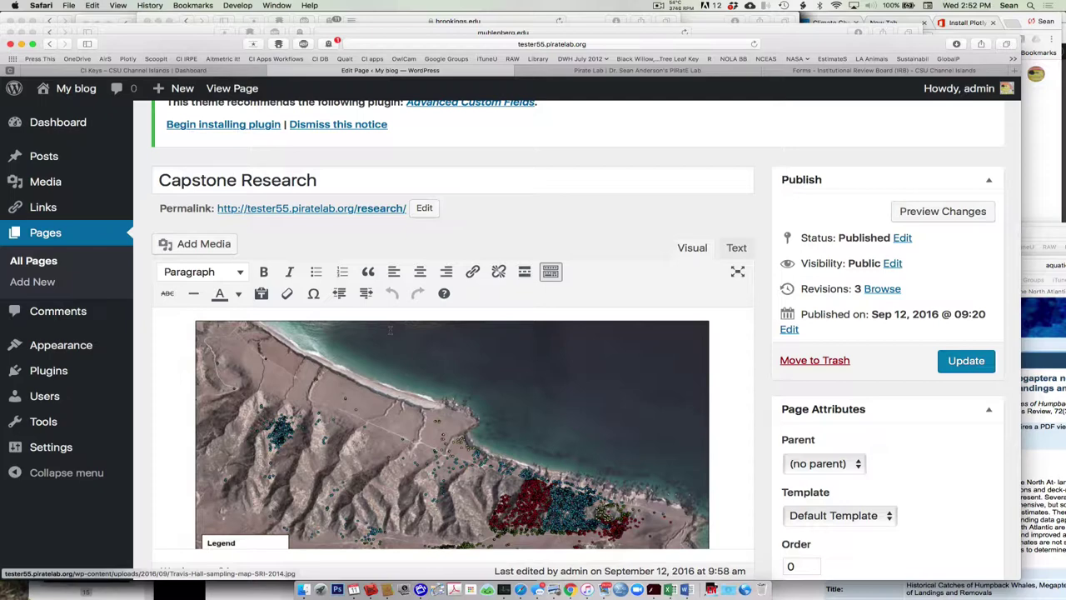
# Step: Open the "Sampling starts on Saturday!" post from the list of posts and examine its lead photo, caption, introduction and category
pyautogui.click(54, 159)
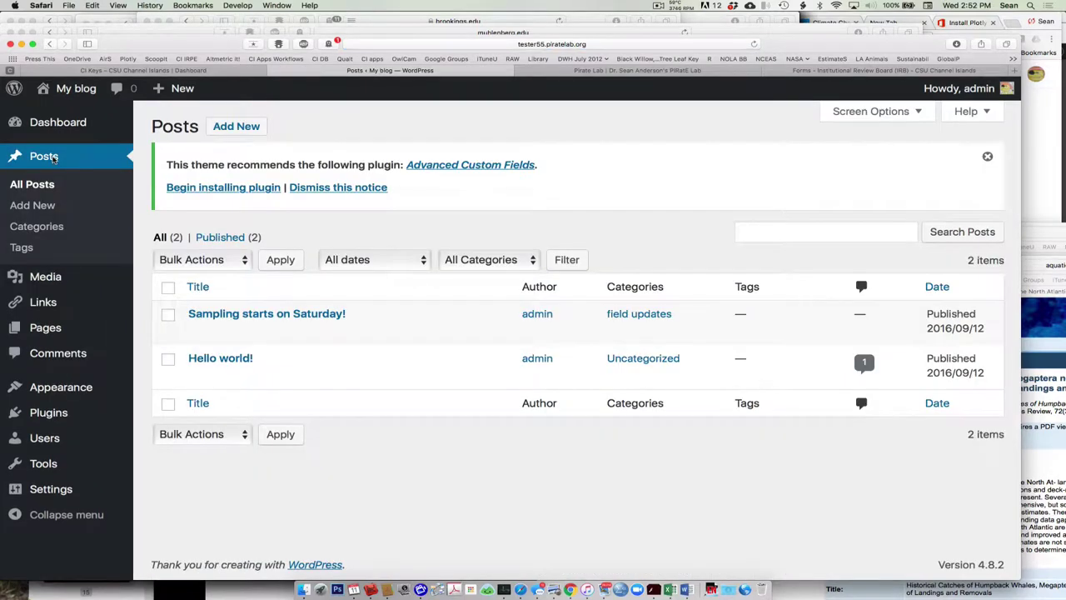
pyautogui.moveTo(358, 356)
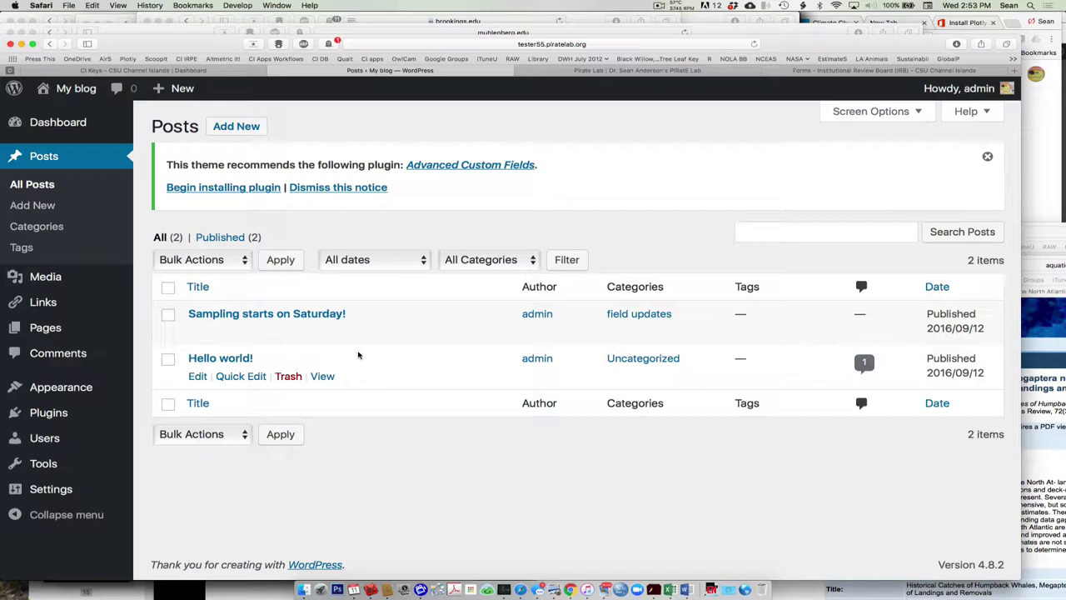
pyautogui.click(258, 315)
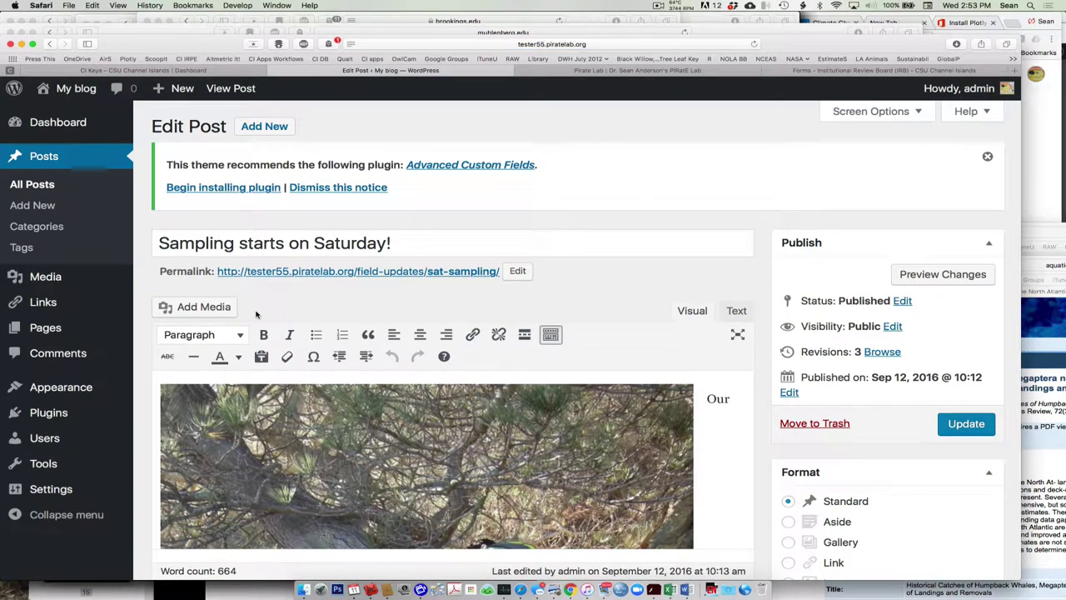
pyautogui.scroll(-5, 426, 375)
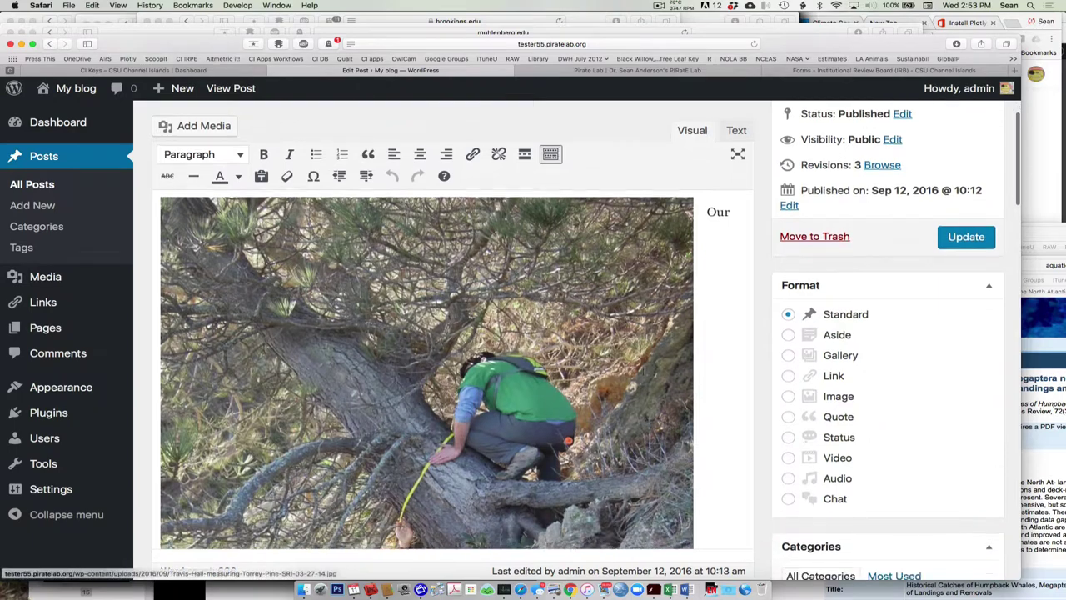
pyautogui.scroll(-4, 426, 375)
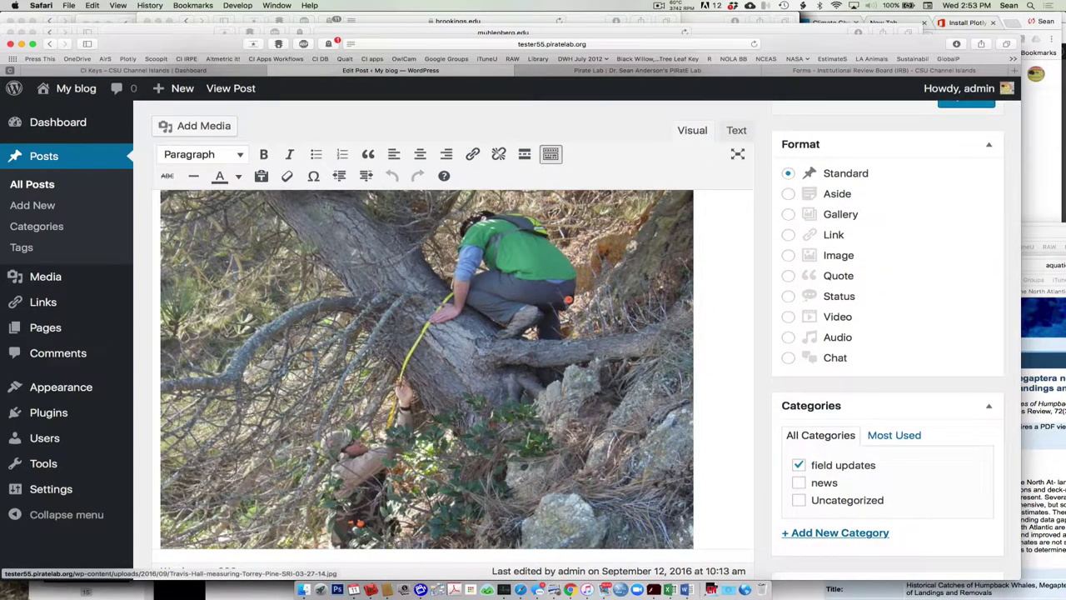
pyautogui.scroll(-10, 459, 425)
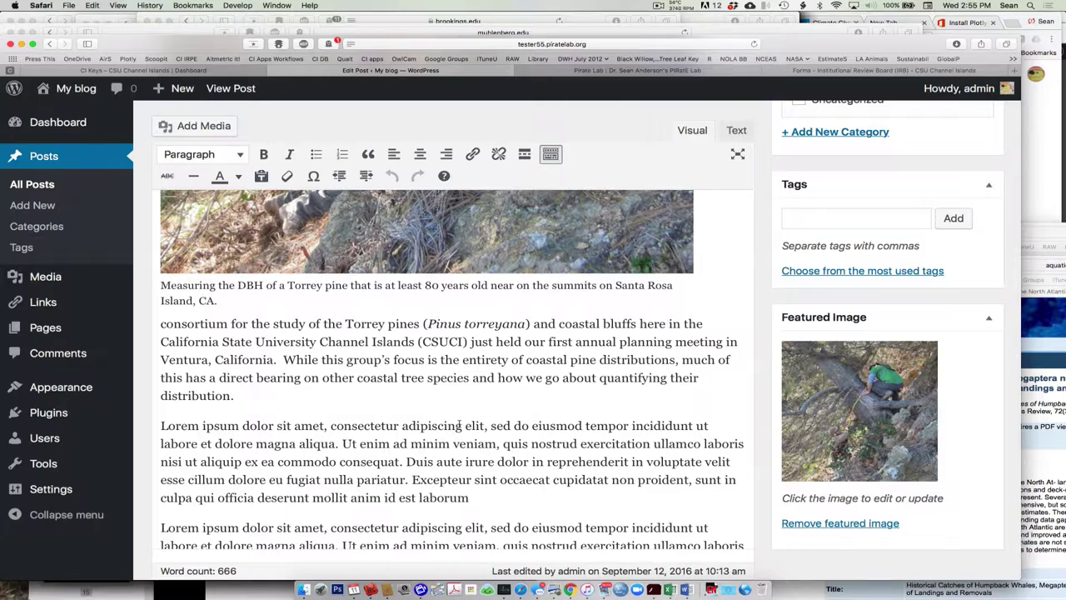
pyautogui.scroll(5, 459, 426)
pyautogui.scroll(10, 459, 426)
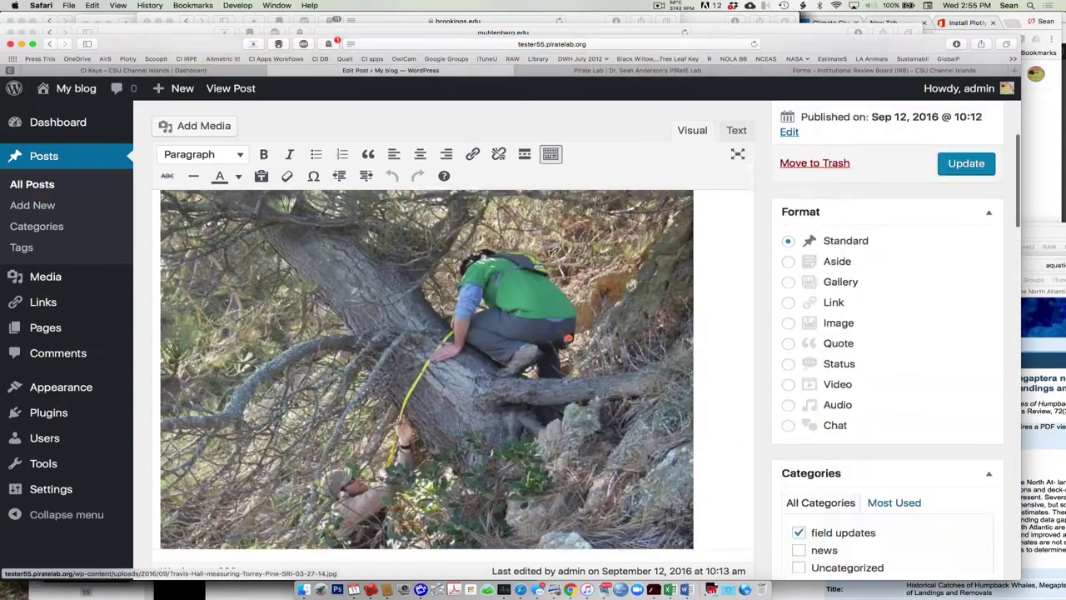
# Step: Examine the rest of the sampling post, including its body paragraphs, Torrey pine distribution map and tree-mapping photo
pyautogui.scroll(-3, 459, 425)
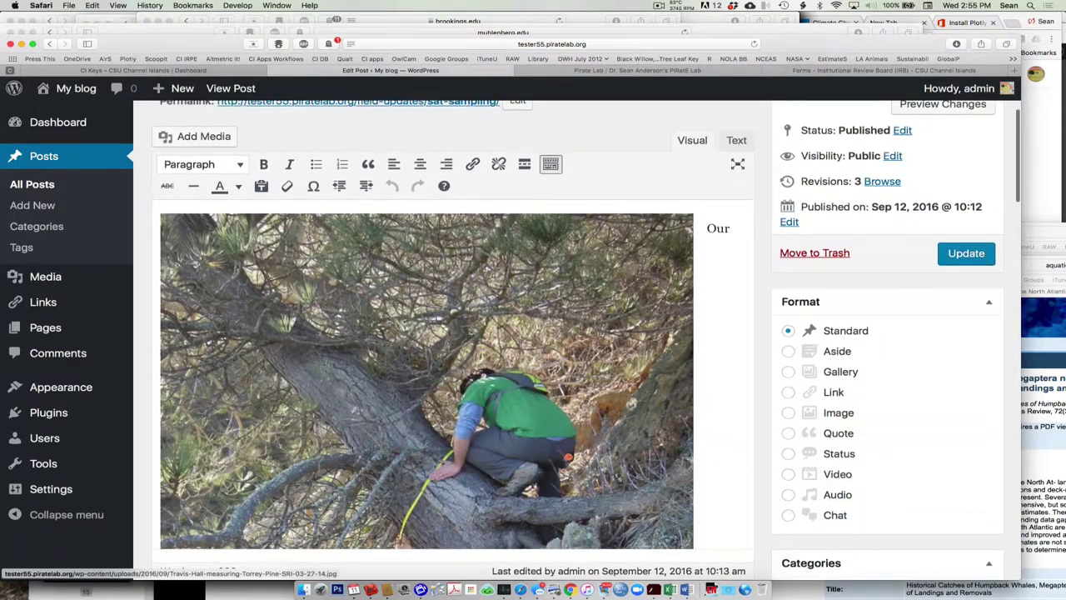
pyautogui.scroll(-10, 335, 405)
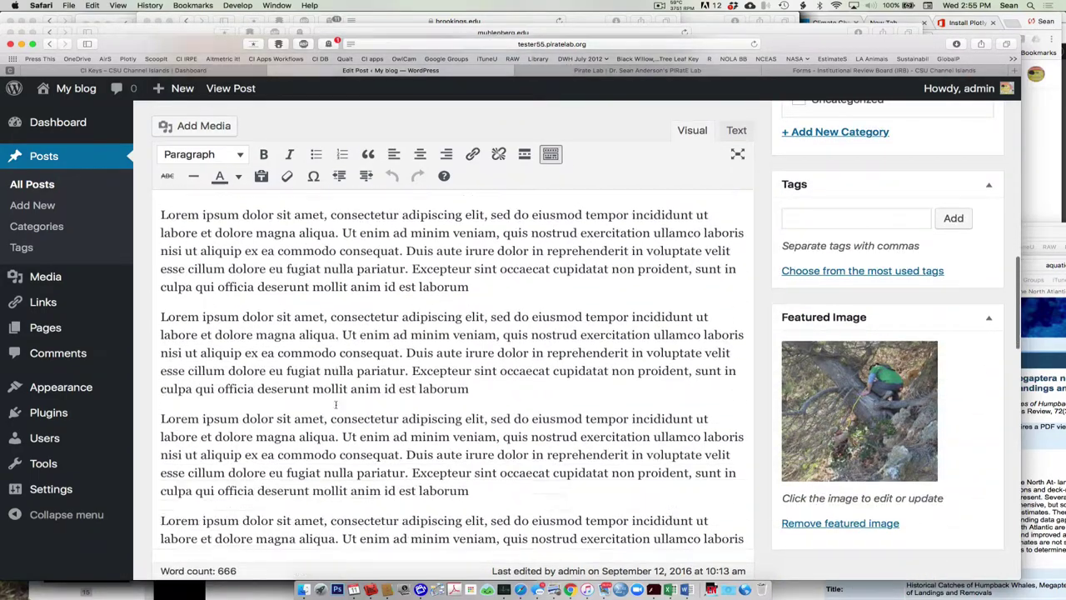
pyautogui.scroll(-8, 336, 405)
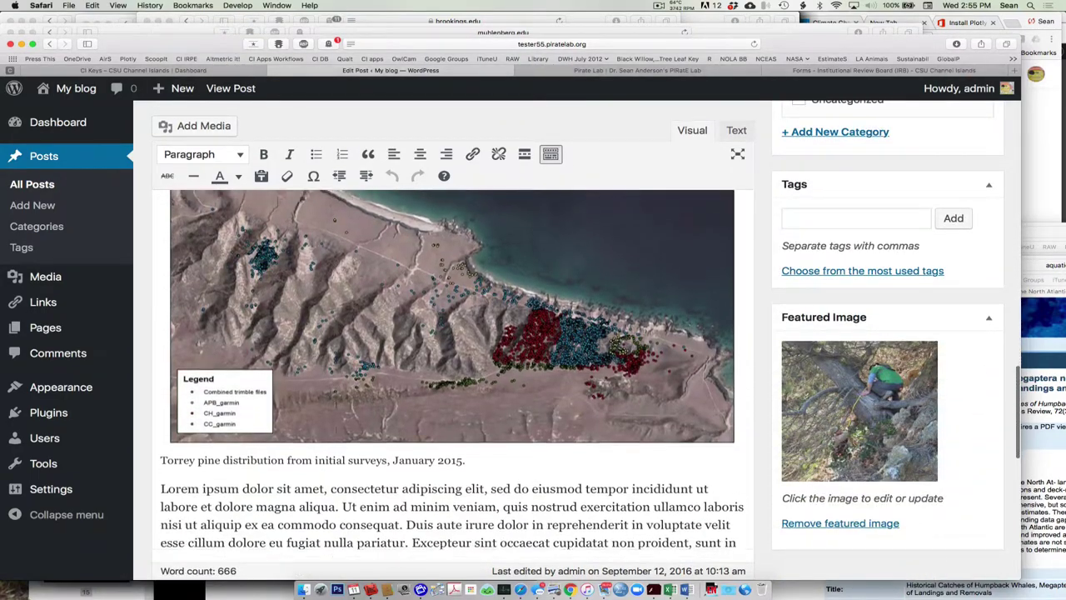
pyautogui.scroll(-10, 336, 417)
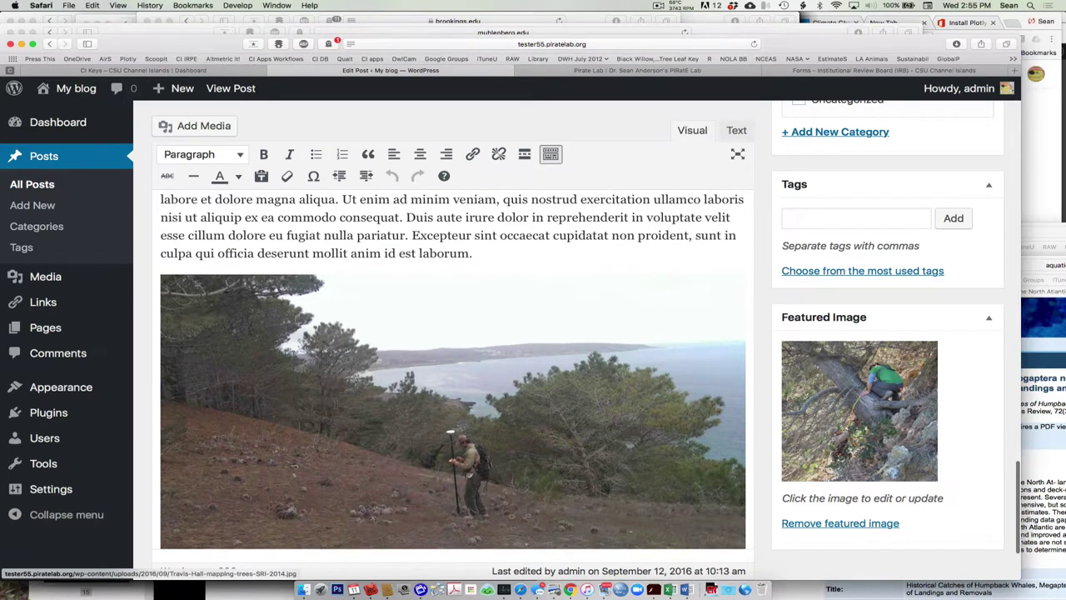
pyautogui.scroll(3, 335, 404)
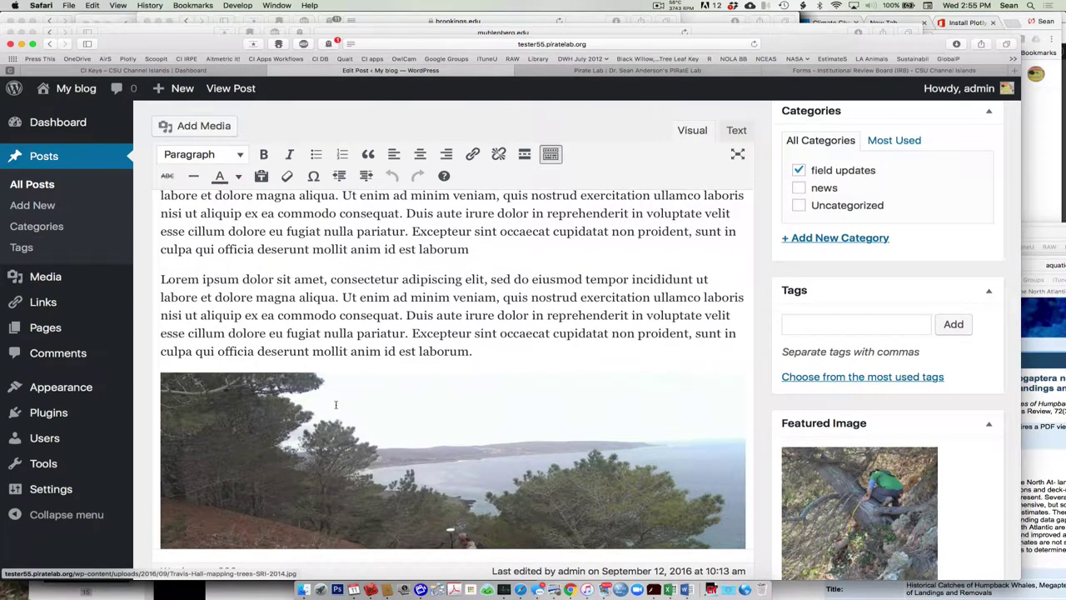
pyautogui.scroll(20, 336, 404)
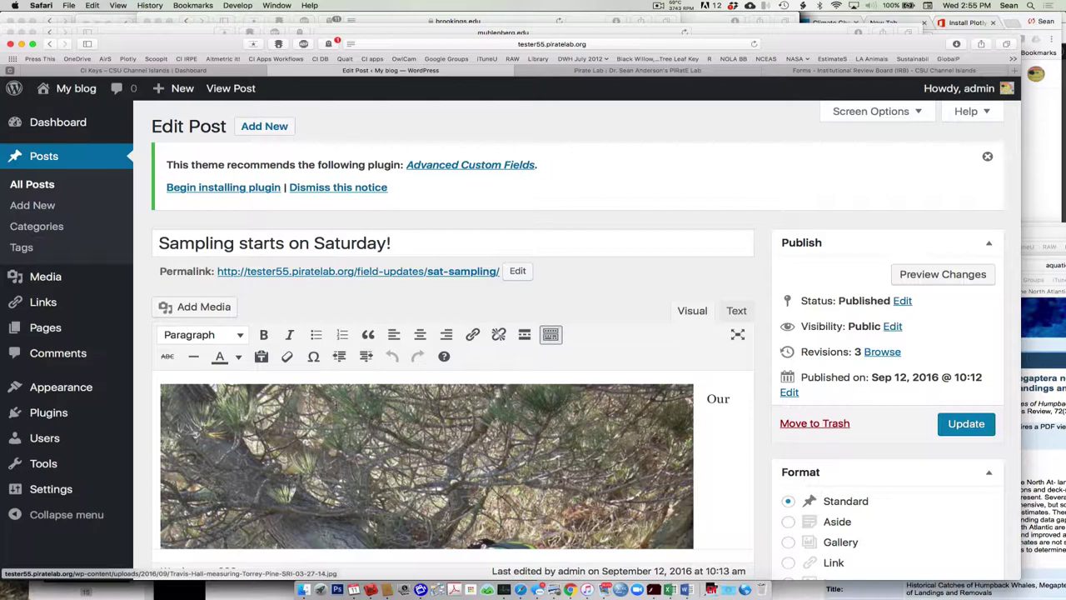
pyautogui.scroll(-5, 336, 407)
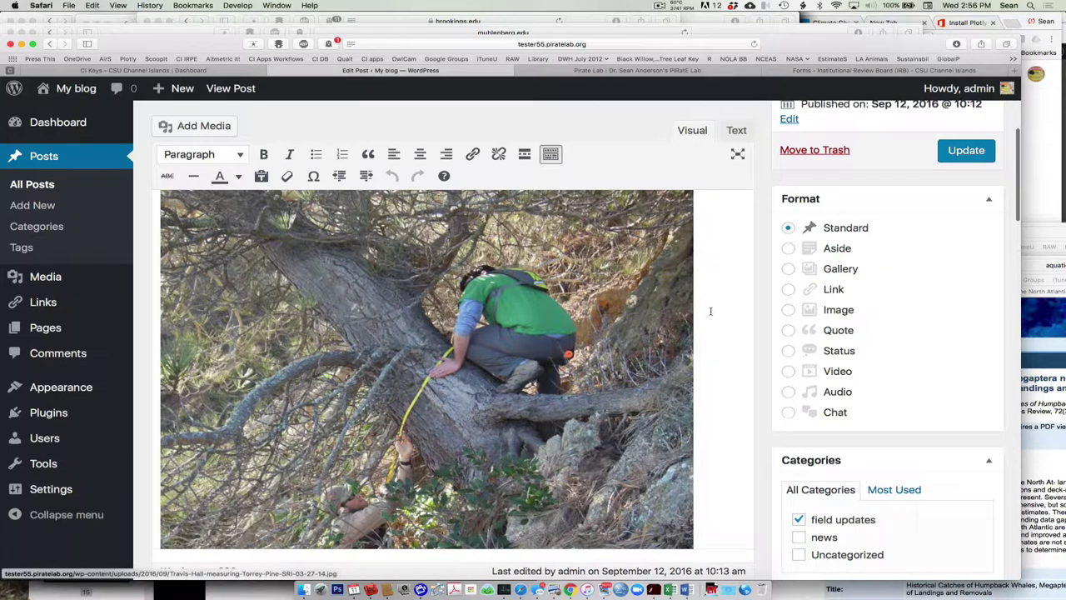
pyautogui.scroll(-10, 725, 310)
pyautogui.scroll(-4, 739, 309)
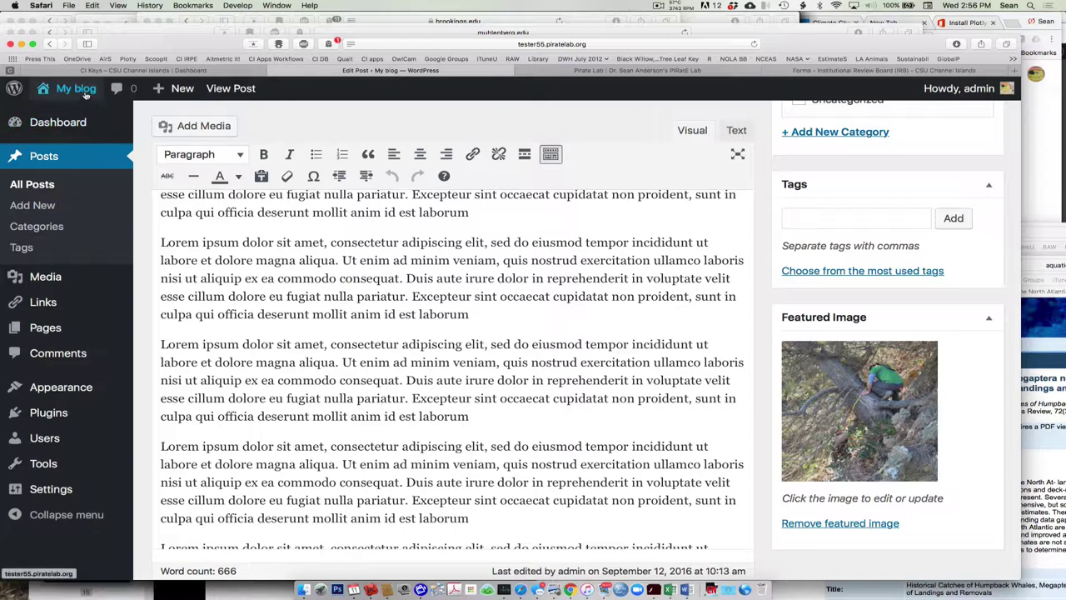
# Step: Visit the live site's home page and examine how the posts appear in the featured slider and the Latest section
pyautogui.moveTo(83, 93)
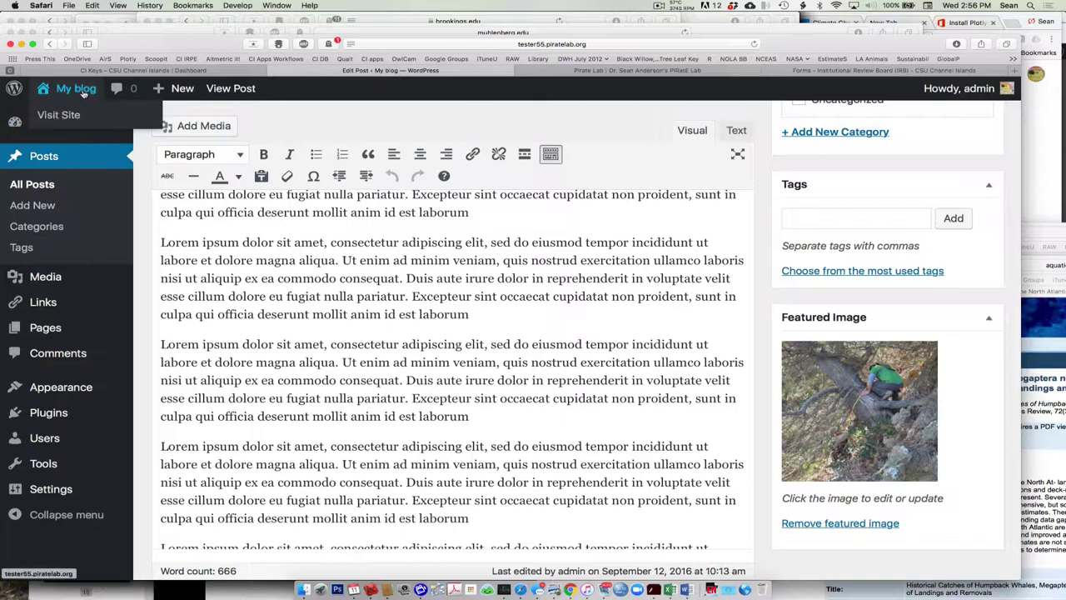
pyautogui.click(67, 115)
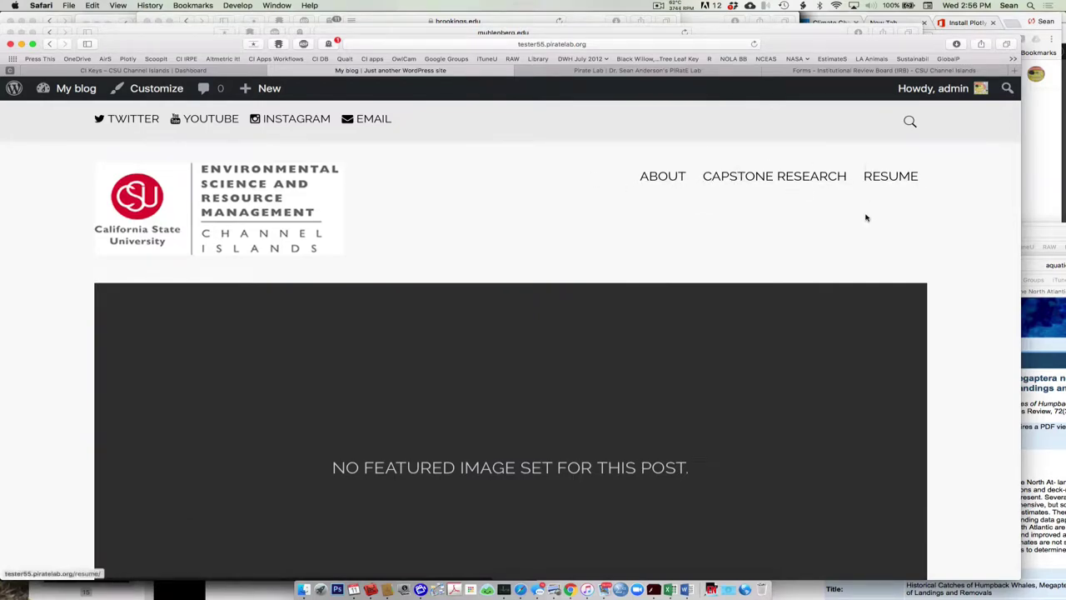
pyautogui.scroll(-10, 866, 218)
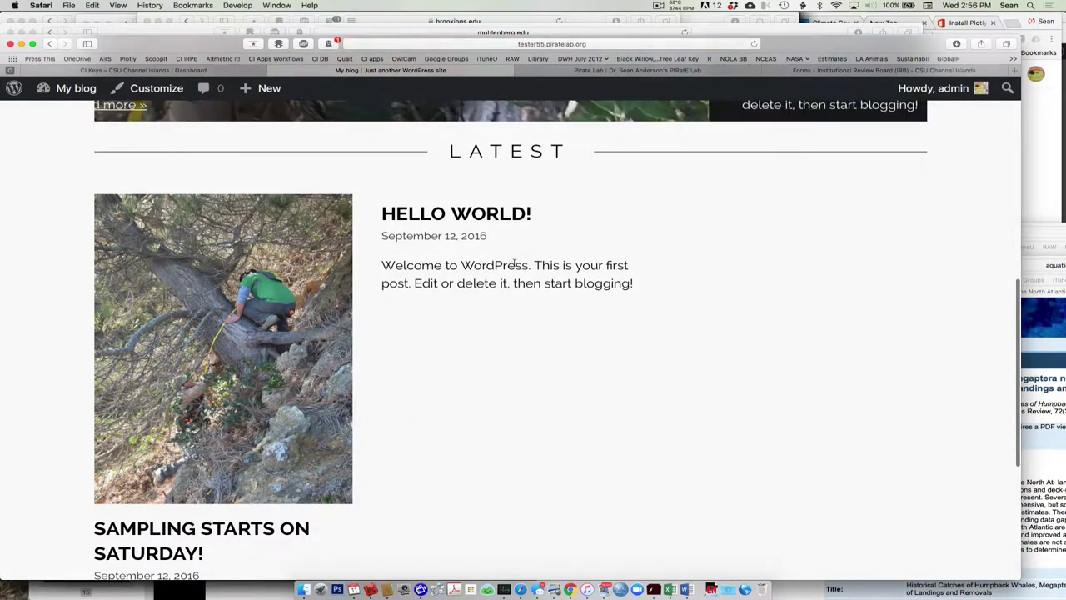
pyautogui.scroll(-3, 217, 319)
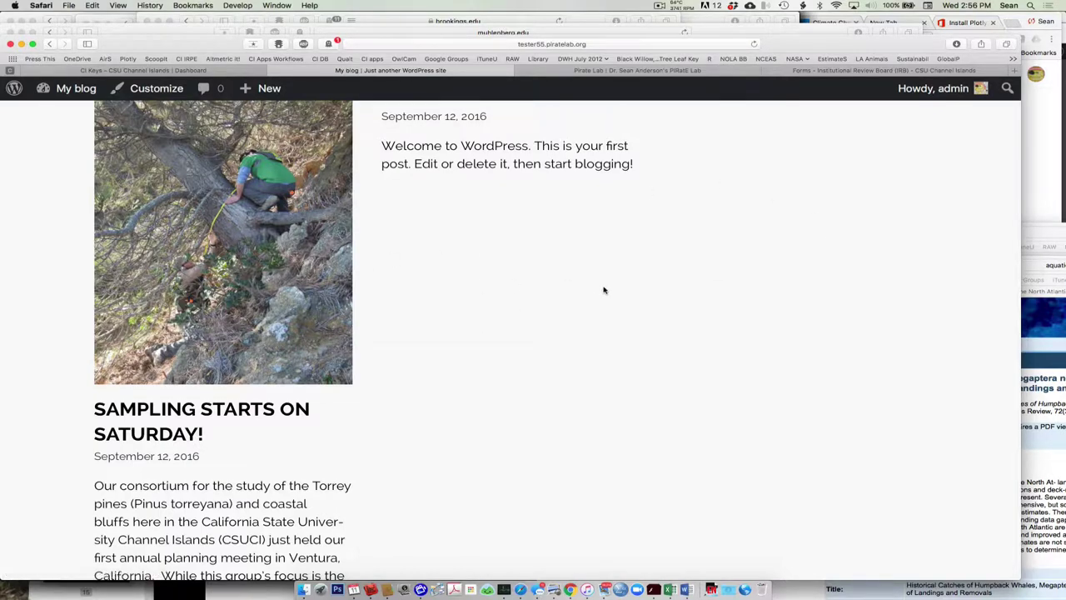
pyautogui.scroll(10, 312, 301)
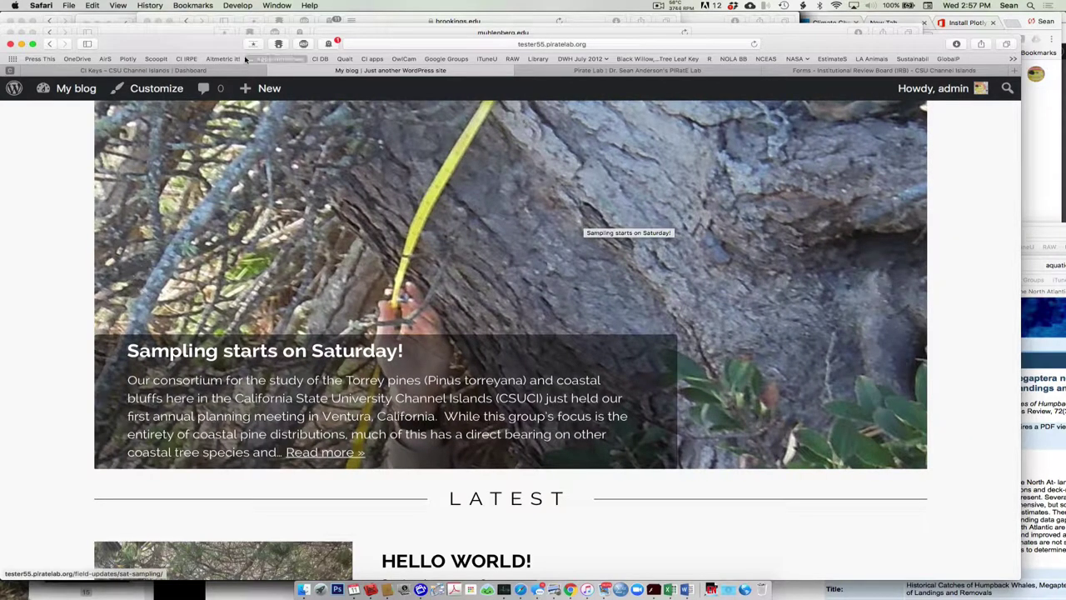
# Step: Start a new blog post and enter "Post #4" as its title
pyautogui.moveTo(256, 91)
pyautogui.moveTo(71, 89)
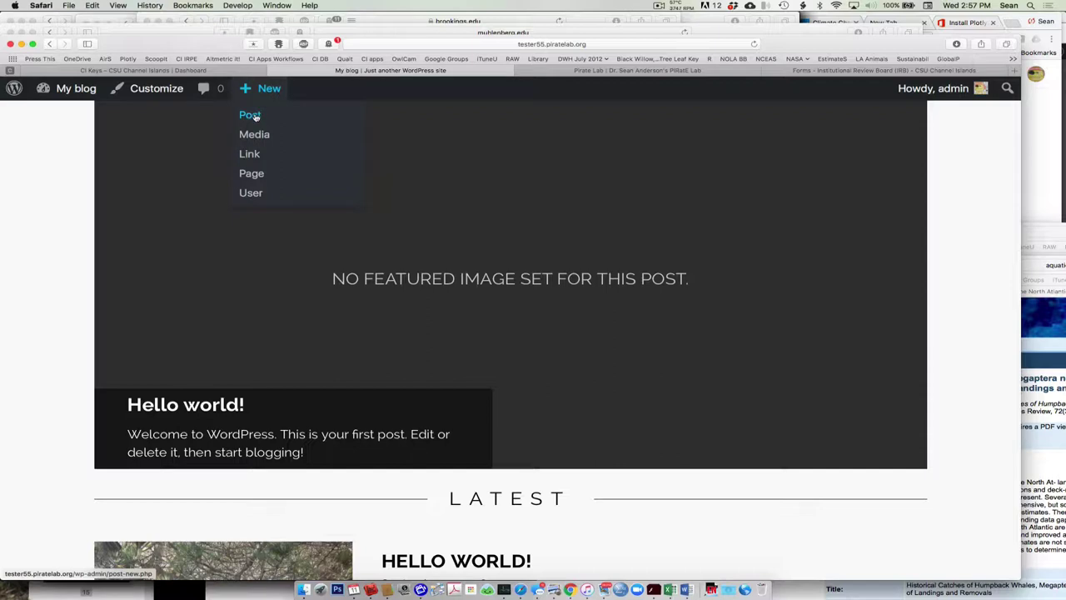
pyautogui.click(250, 115)
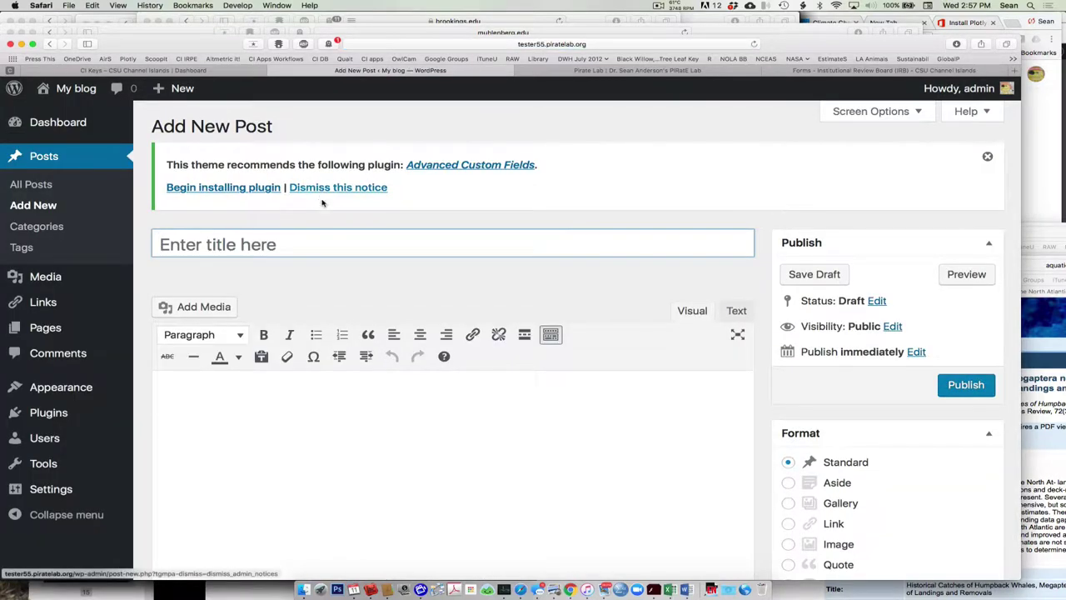
pyautogui.write('Post #4')
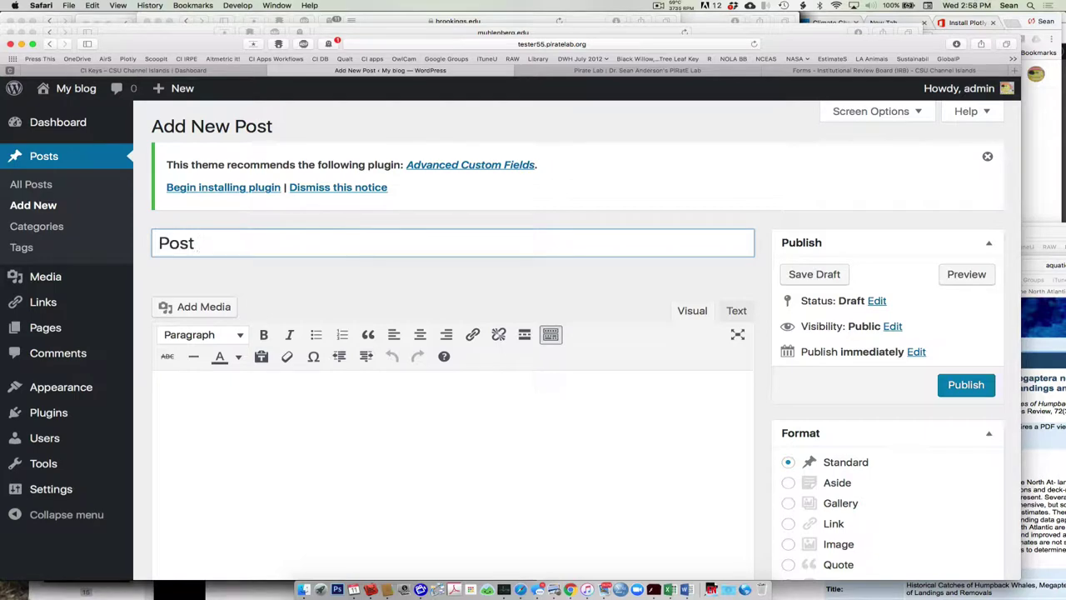
# Step: Write "I went to France this weekend." as the body text of the new post
pyautogui.click(348, 380)
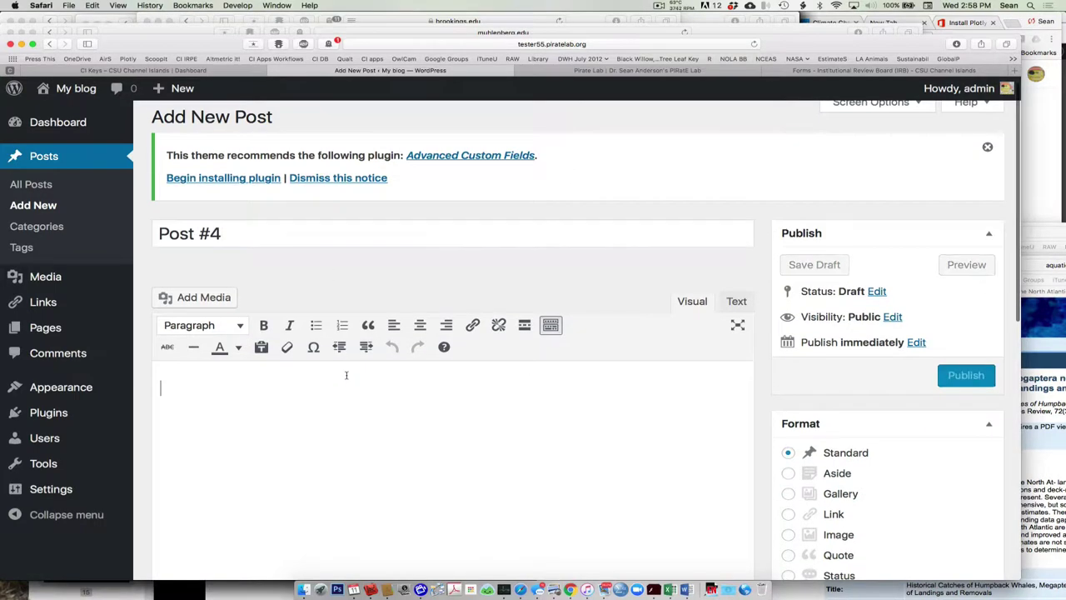
pyautogui.write('I went to France')
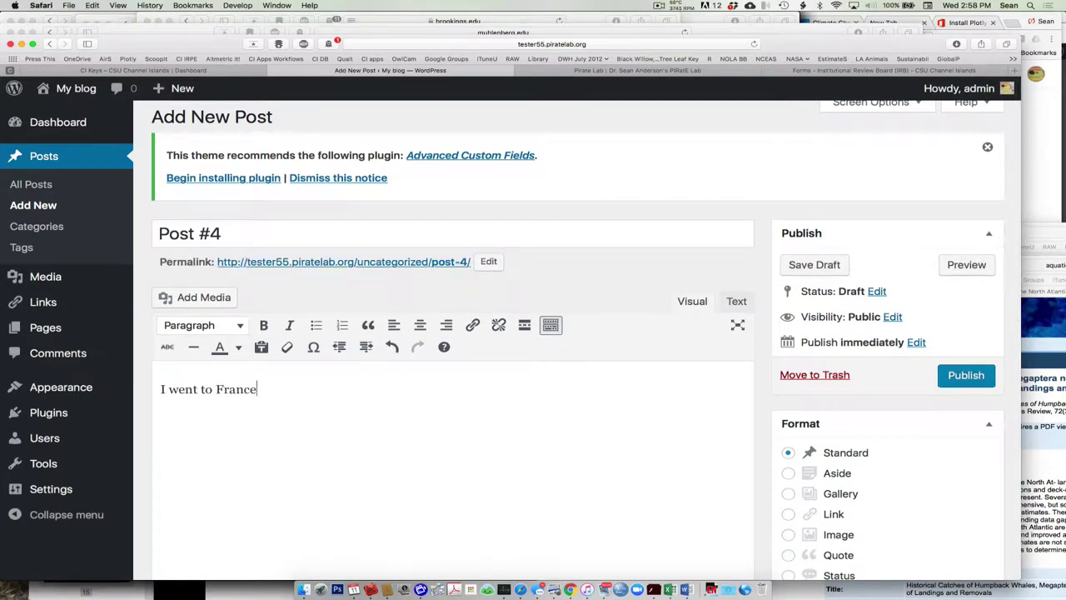
pyautogui.write(' this weekend.')
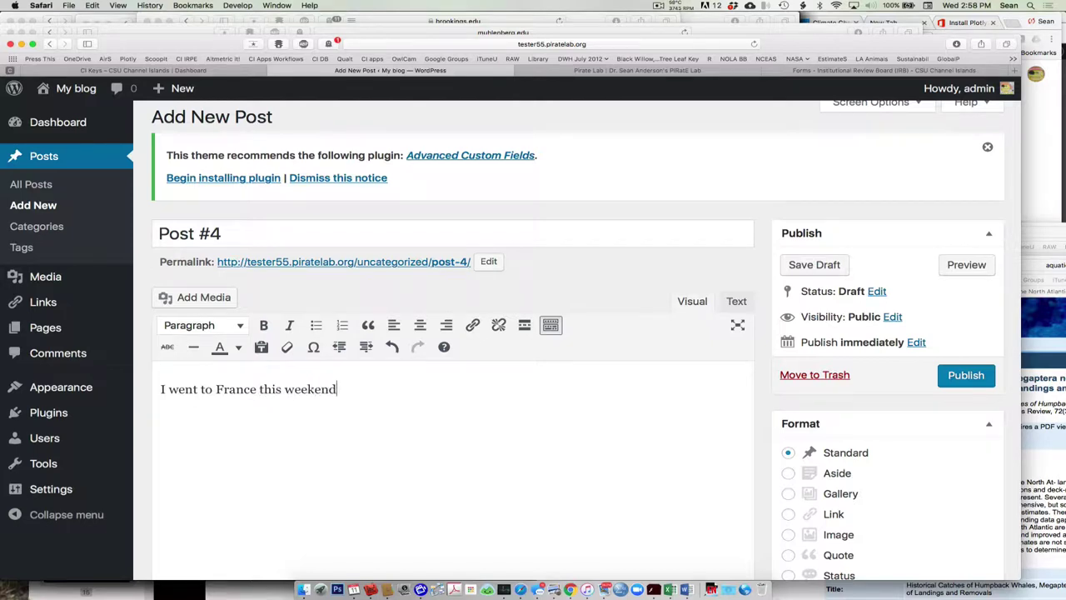
pyautogui.press('Return')
pyautogui.moveTo(215, 389); pyautogui.dragTo(260, 392)
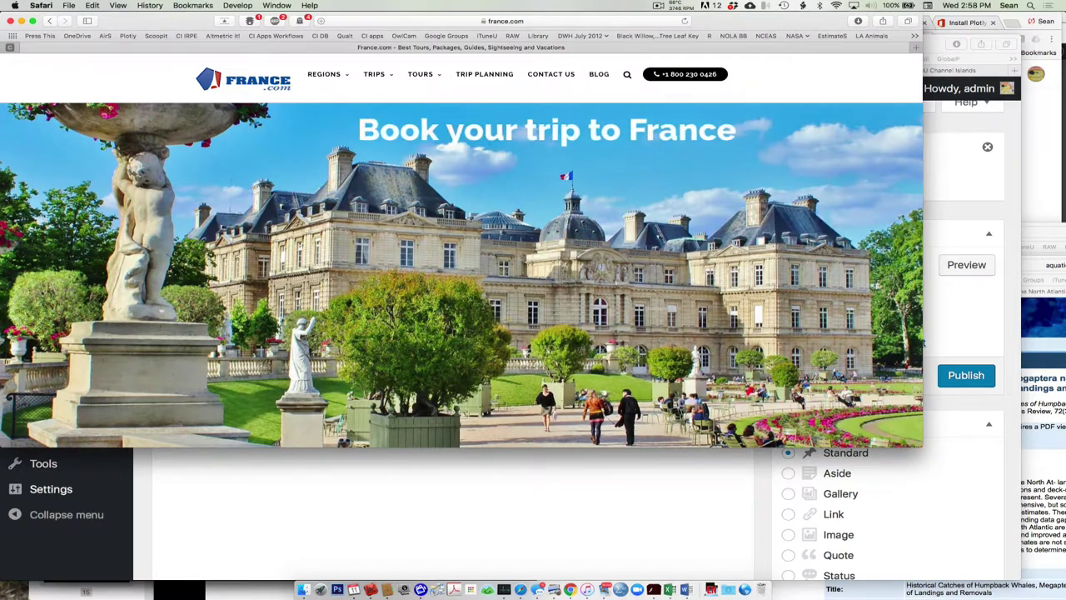
pyautogui.click(532, 22)
pyautogui.press('super+c')
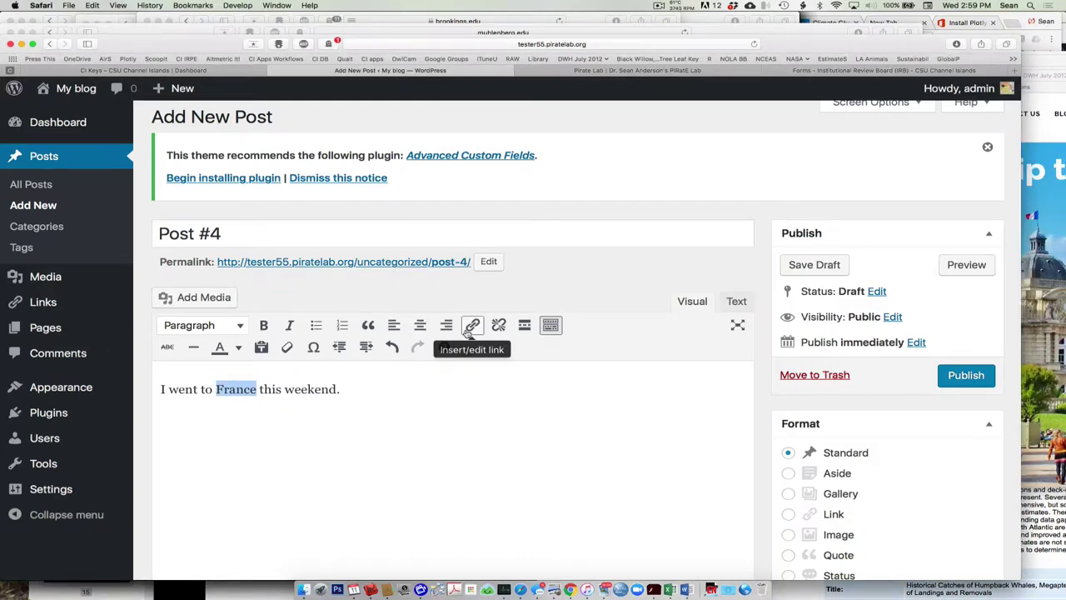
pyautogui.click(471, 329)
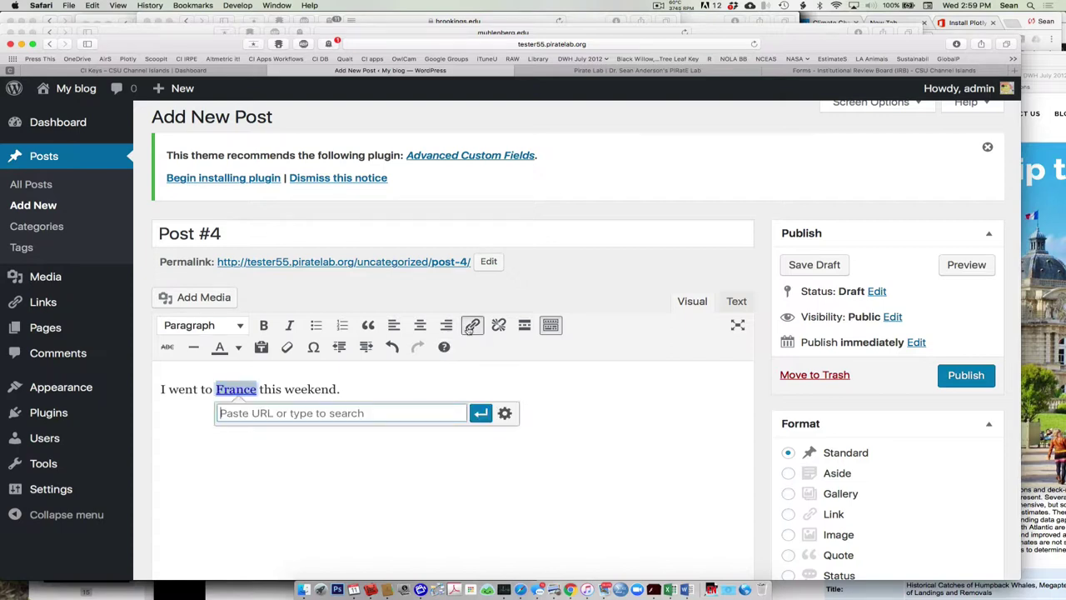
pyautogui.press('super+v')
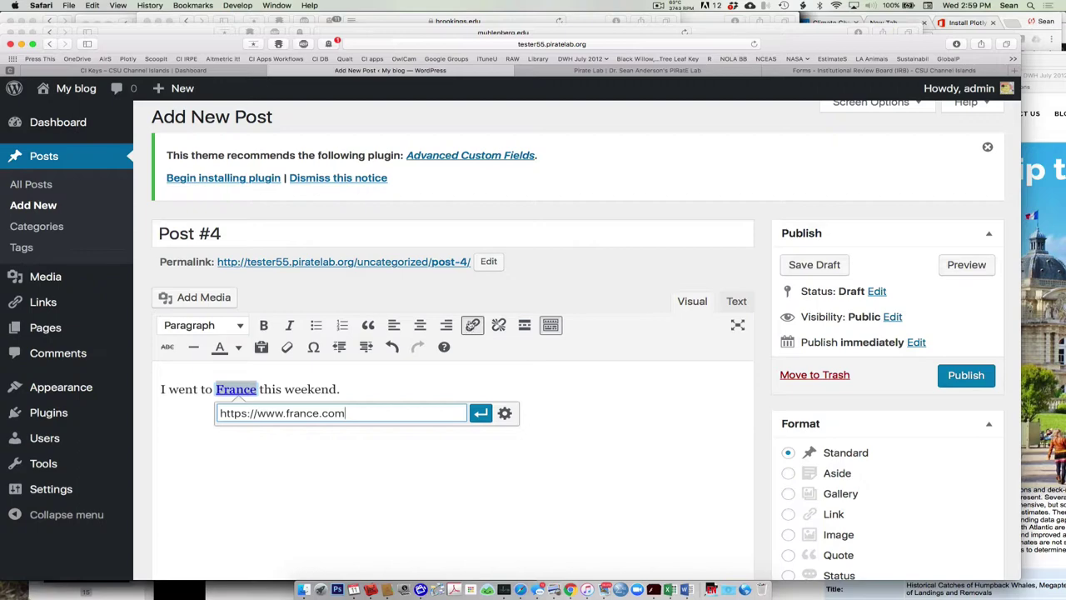
# Step: Set the "France" link to open in a new tab and apply the link settings
pyautogui.click(505, 413)
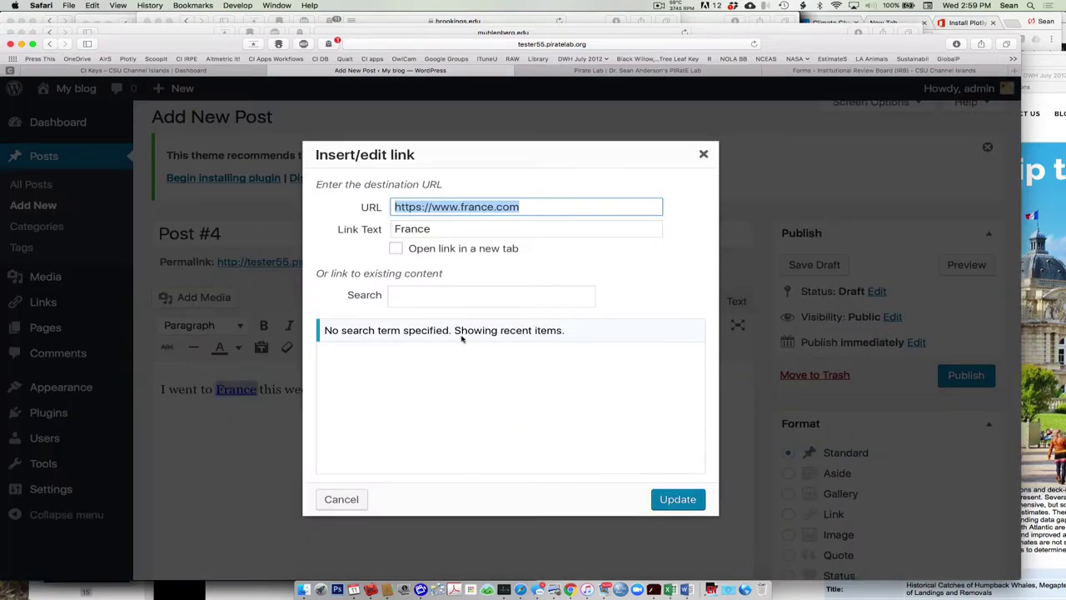
pyautogui.click(396, 249)
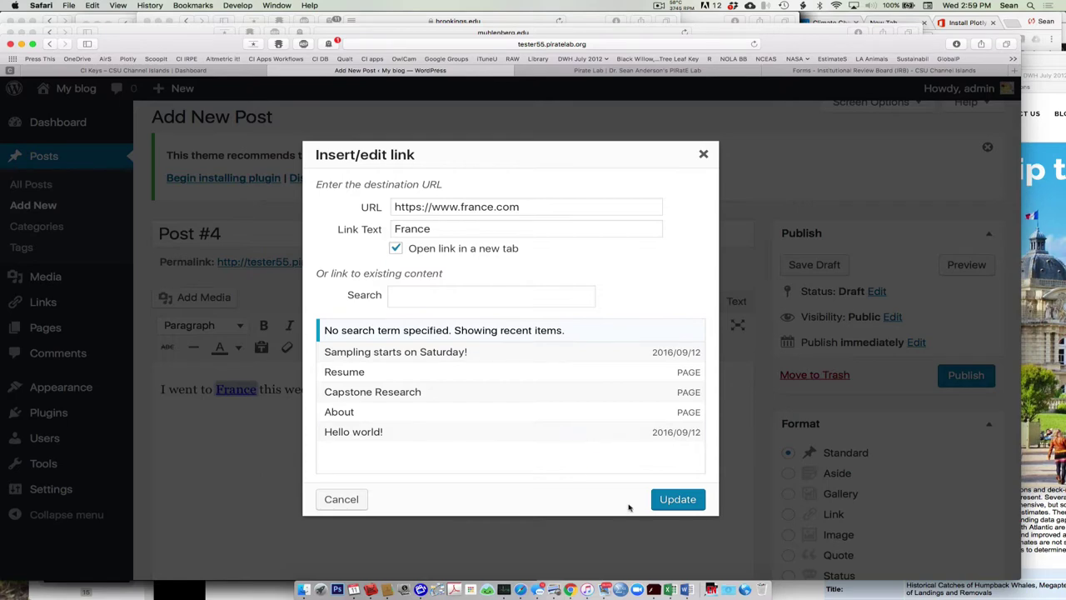
pyautogui.click(678, 499)
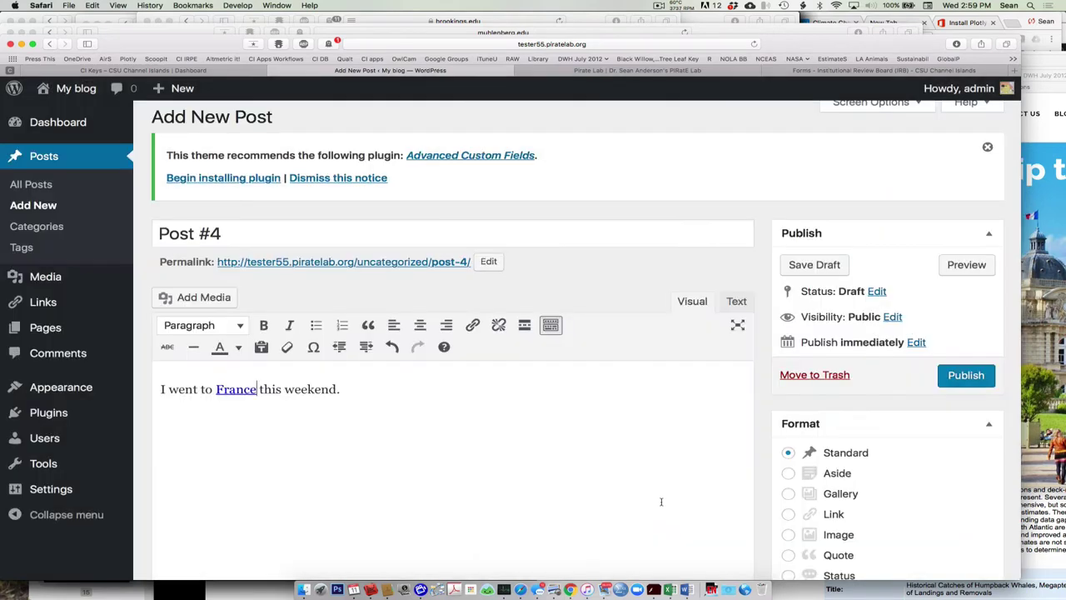
# Step: Publish Post #4 and view it on the live site
pyautogui.click(947, 381)
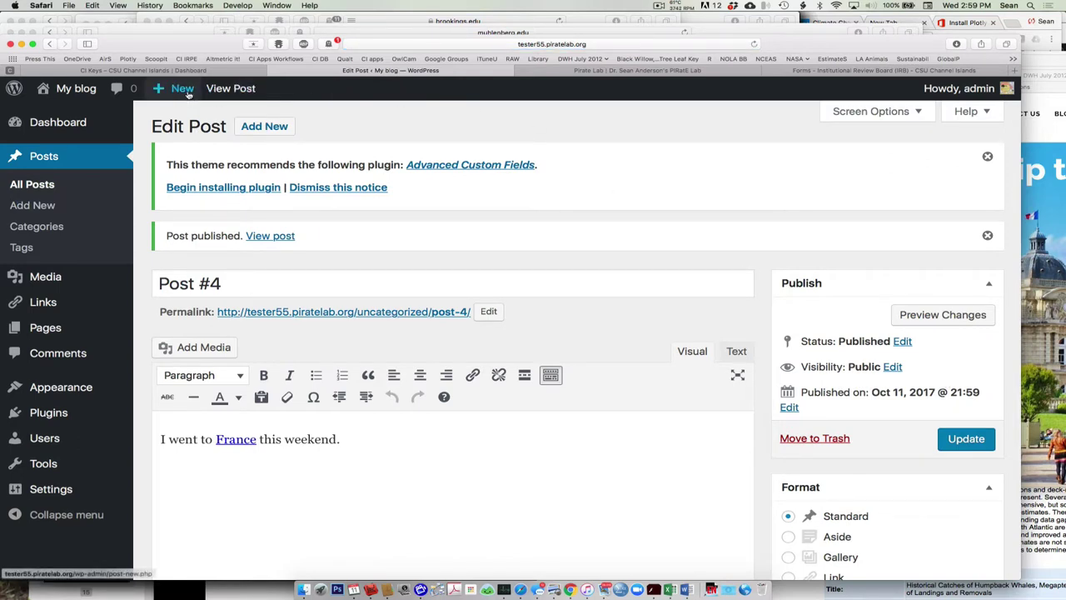
pyautogui.click(220, 90)
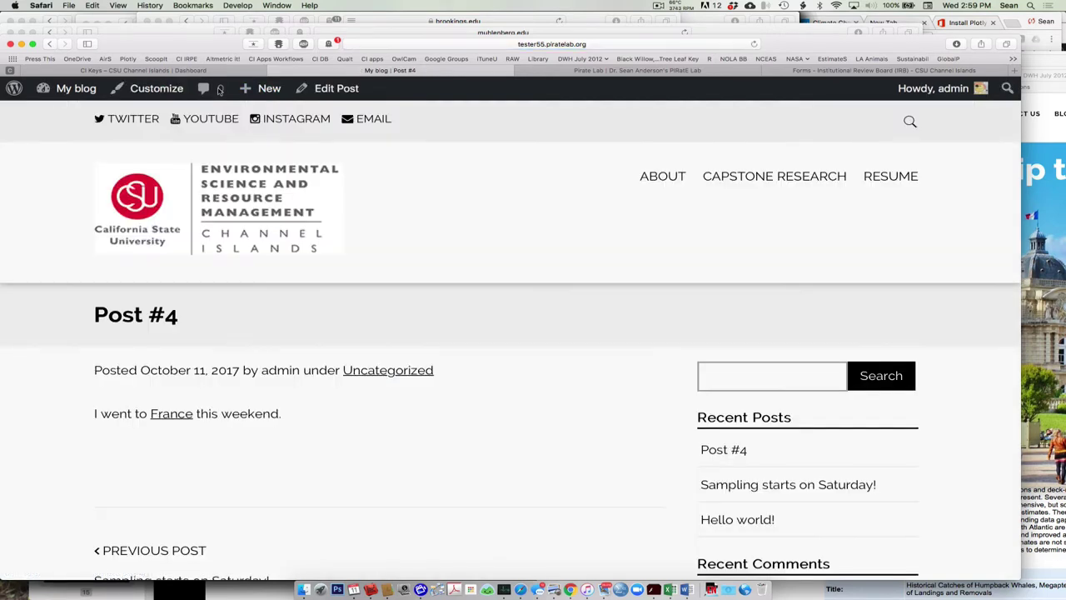